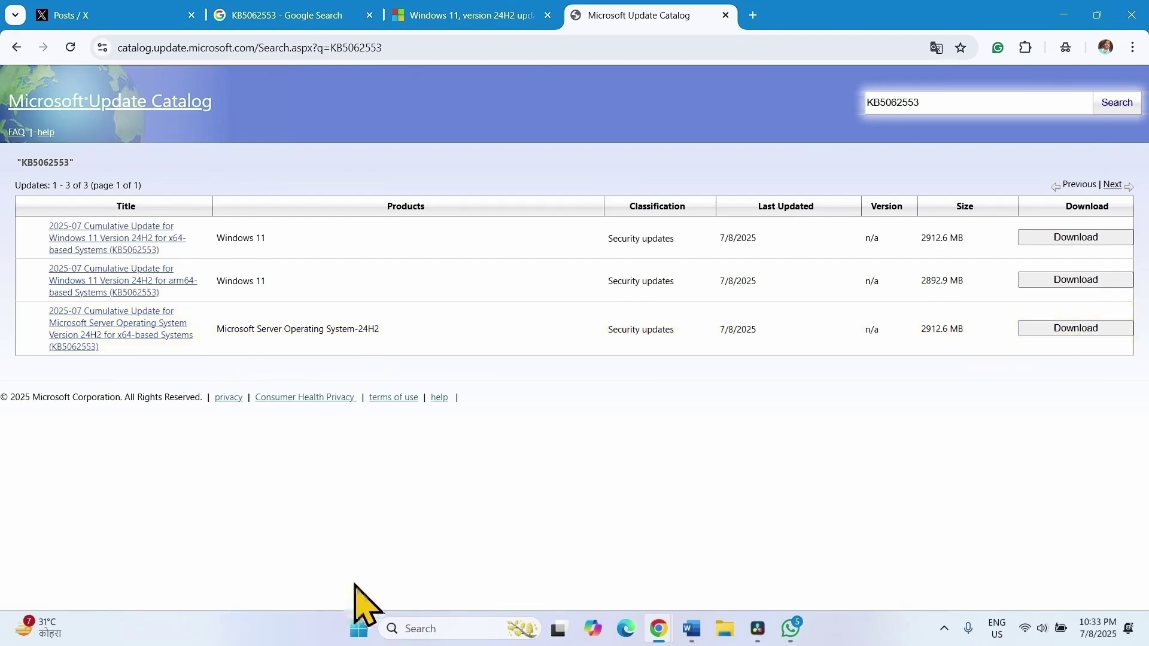
Confirm on Settings' System > About page that the PC is a 64-bit, x64-based system.
left_click(360, 630)
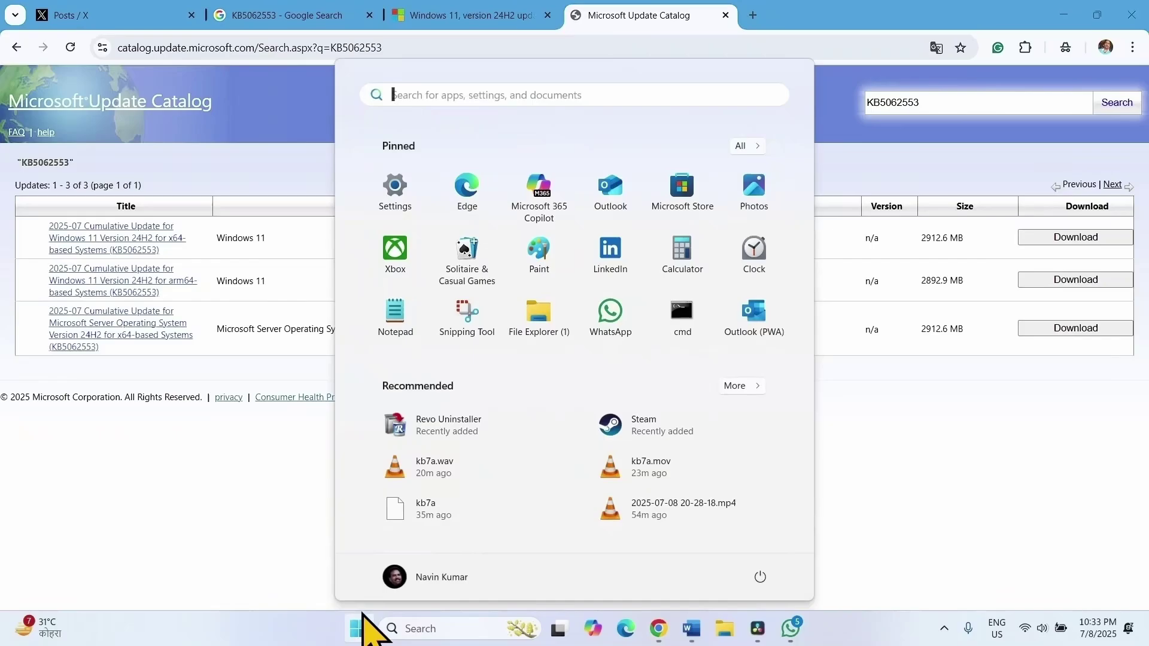
left_click(392, 200)
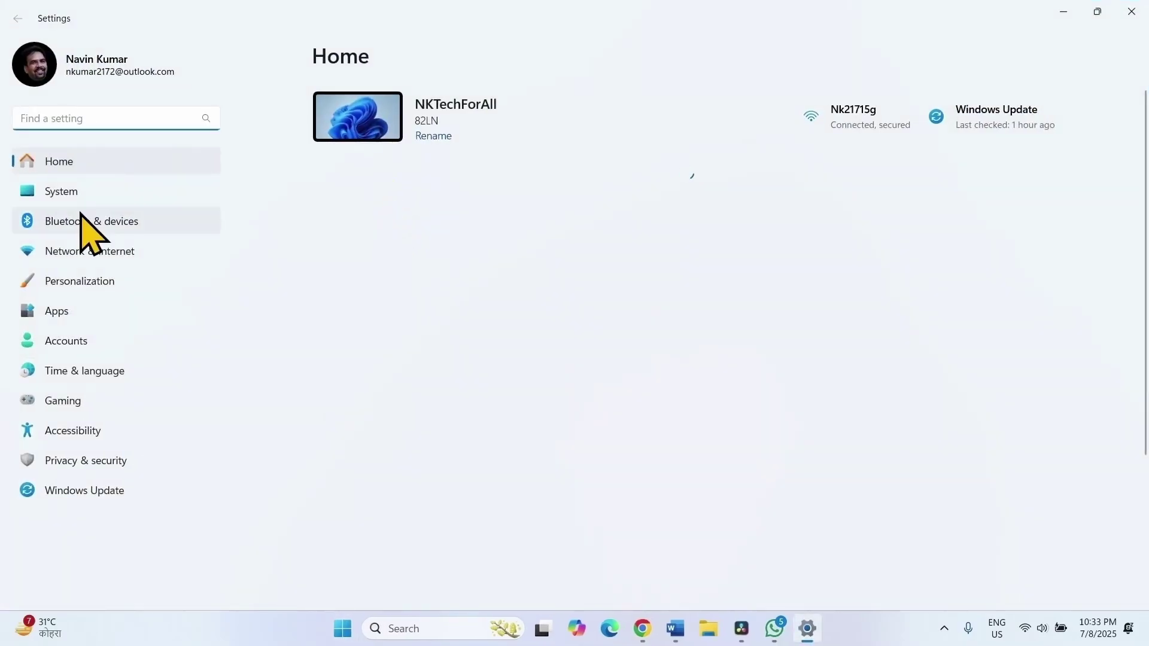
left_click(77, 193)
scroll(469, 353, "down", 10)
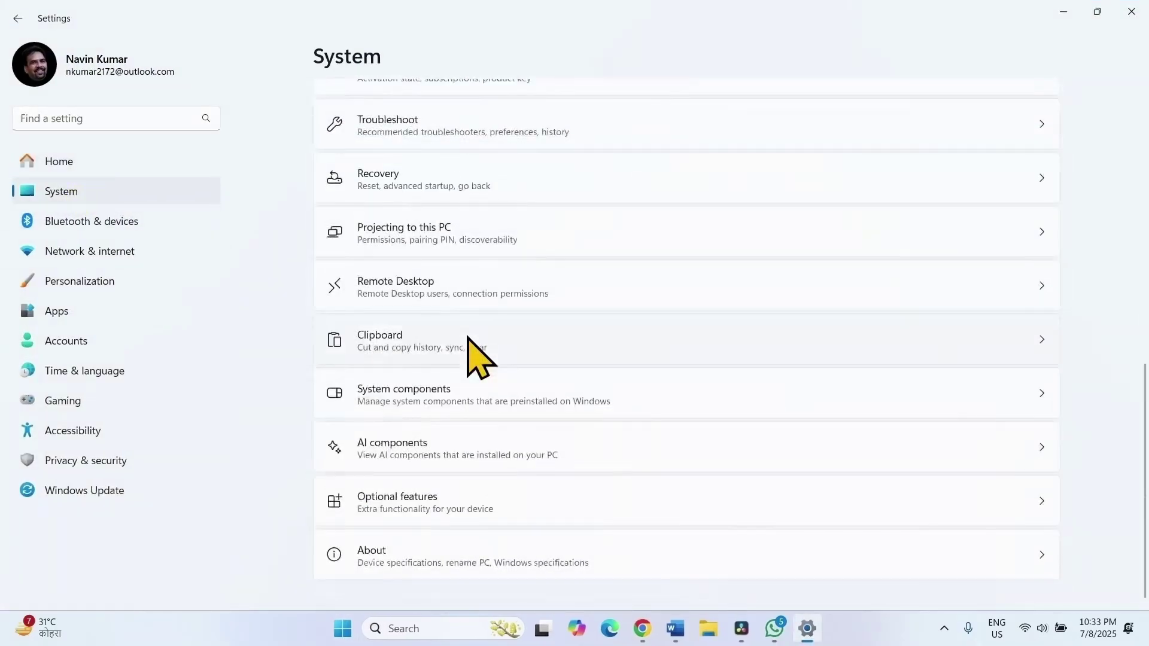
left_click(386, 560)
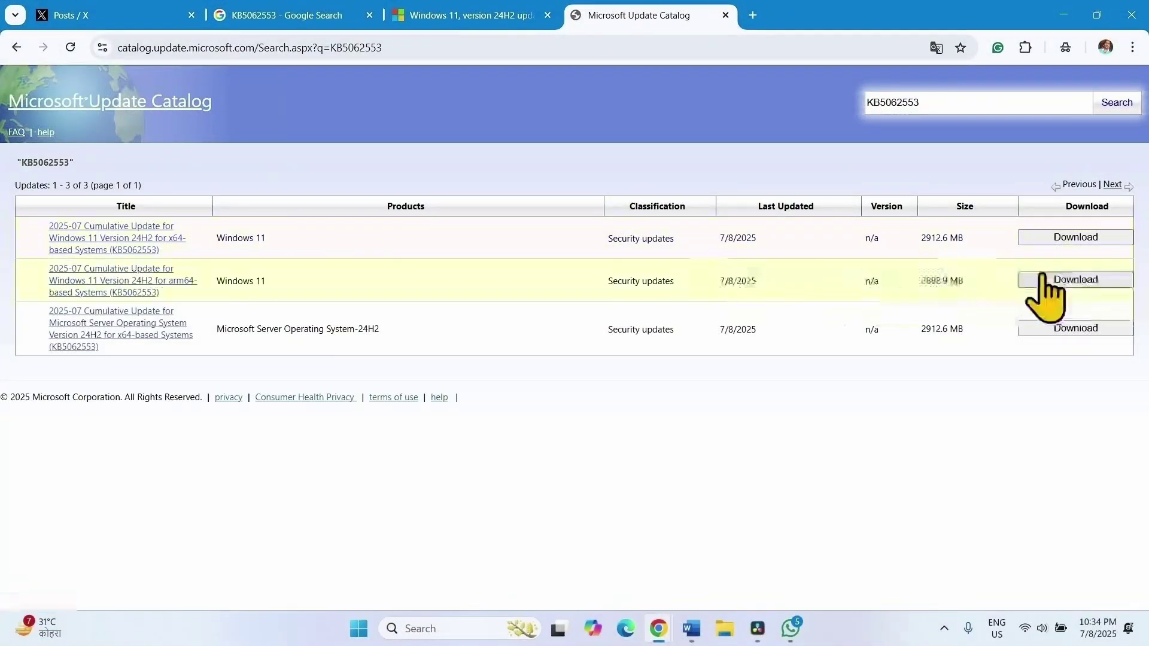
Download the x64 KB5062553 .msu package (2.3 GB) from the catalog's download links.
left_click(1075, 242)
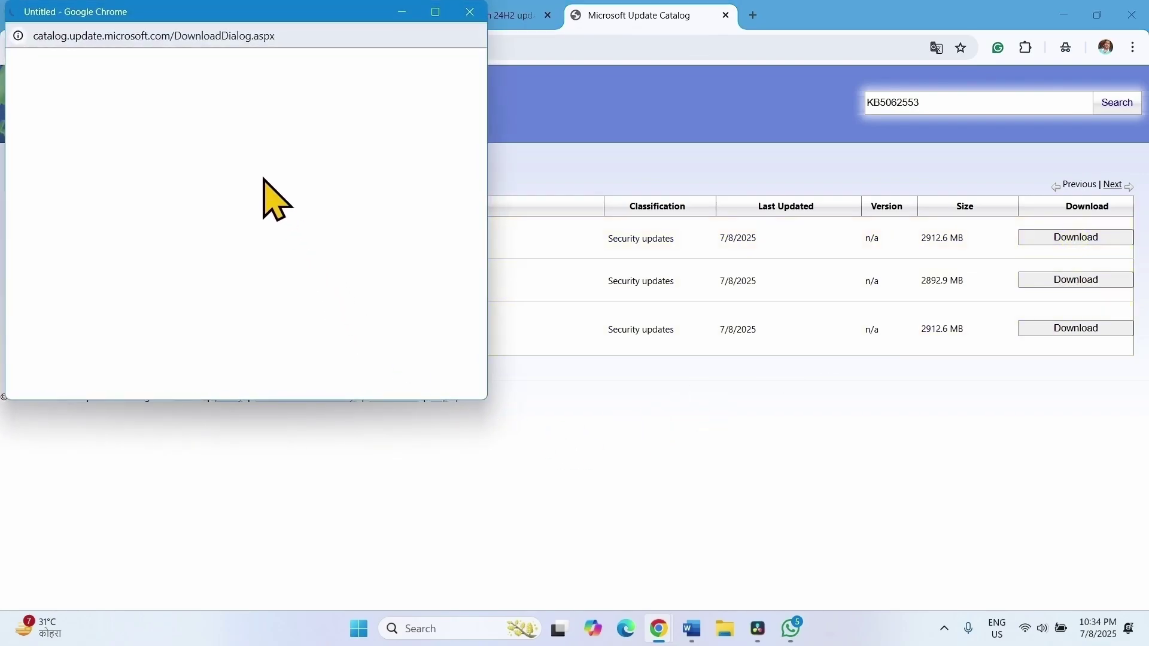
left_click(269, 183)
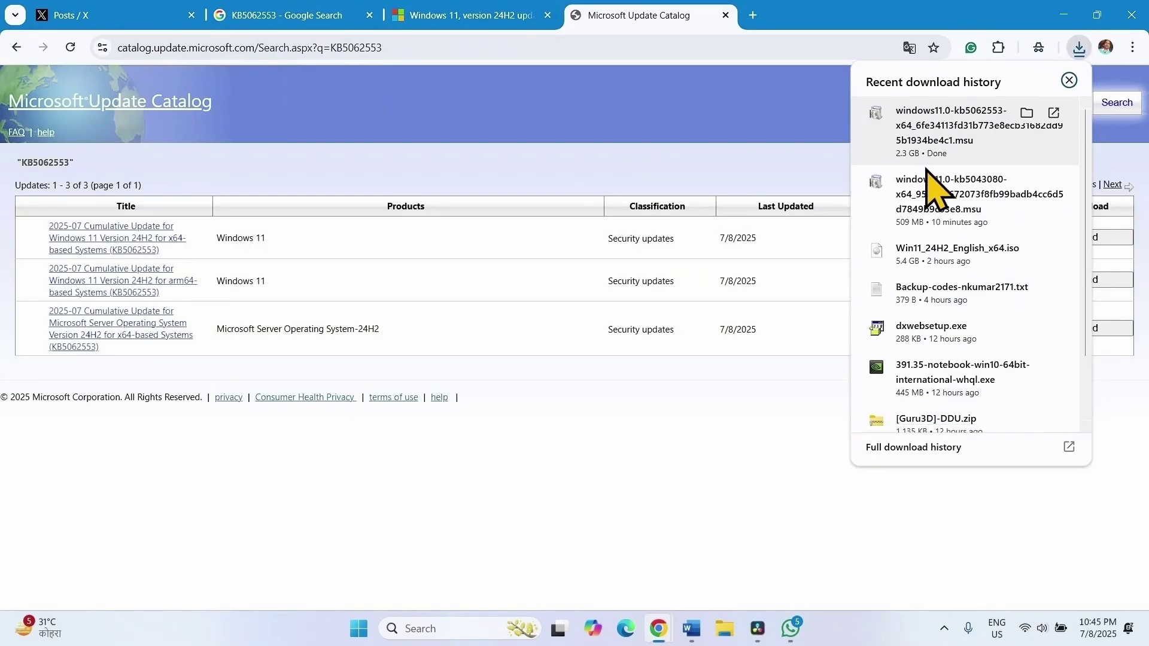
Run the KB5062553 .msu from the Downloads folder, approve the security update, then select KB5043080.
left_click(1026, 112)
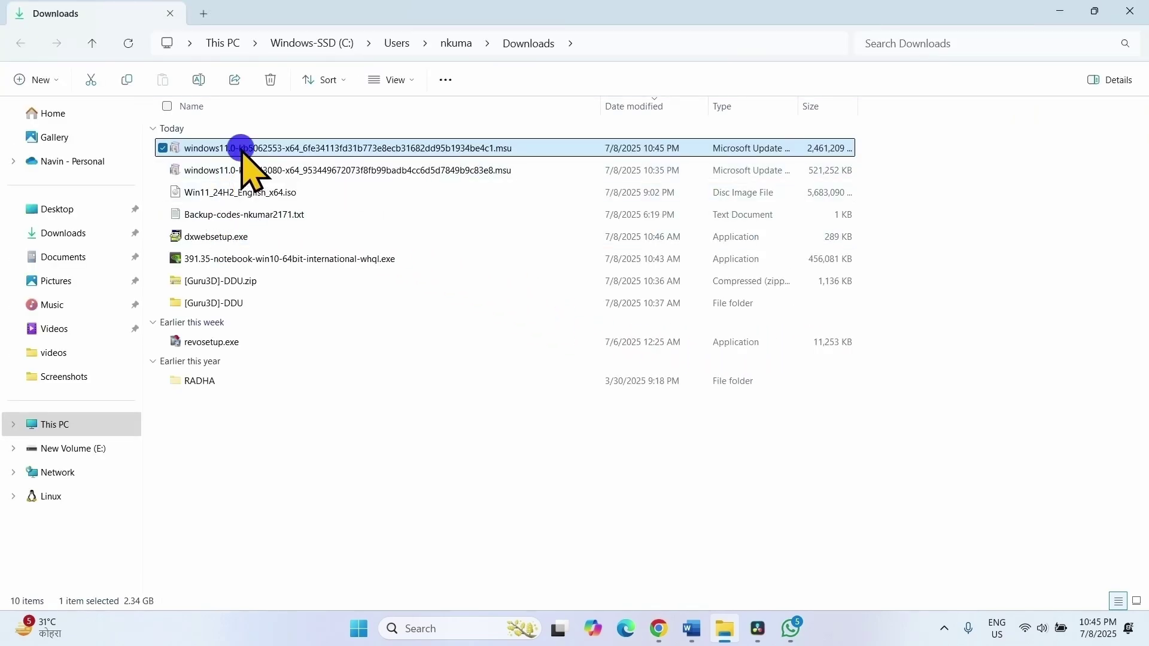
right_click(242, 151)
left_click(284, 192)
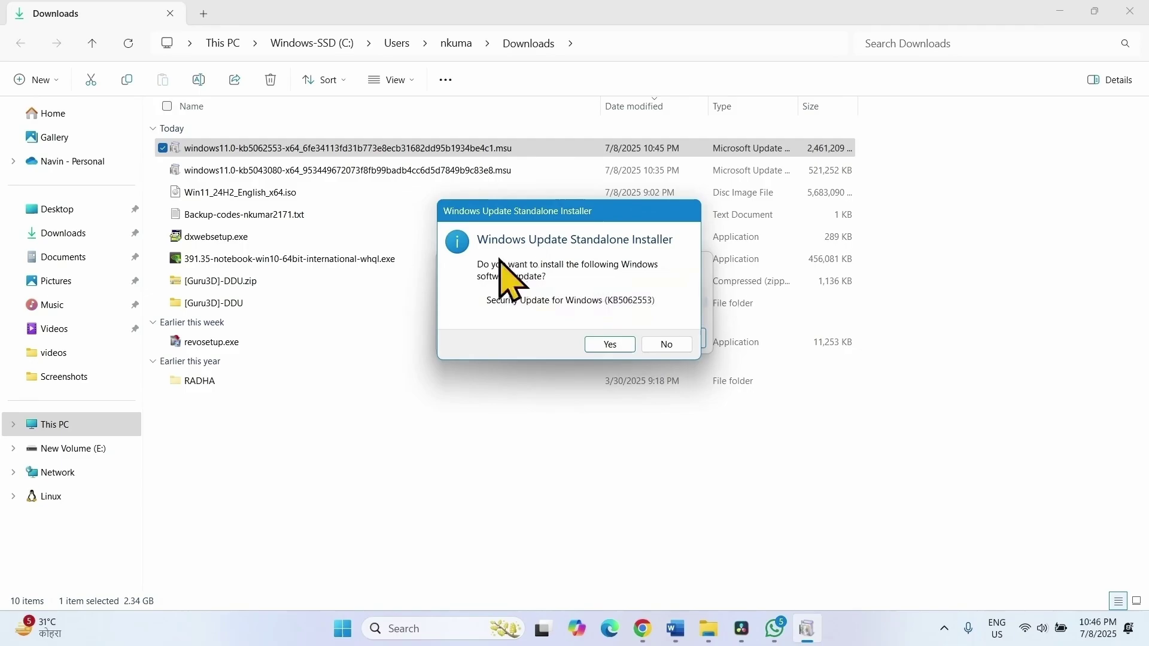
left_click(610, 345)
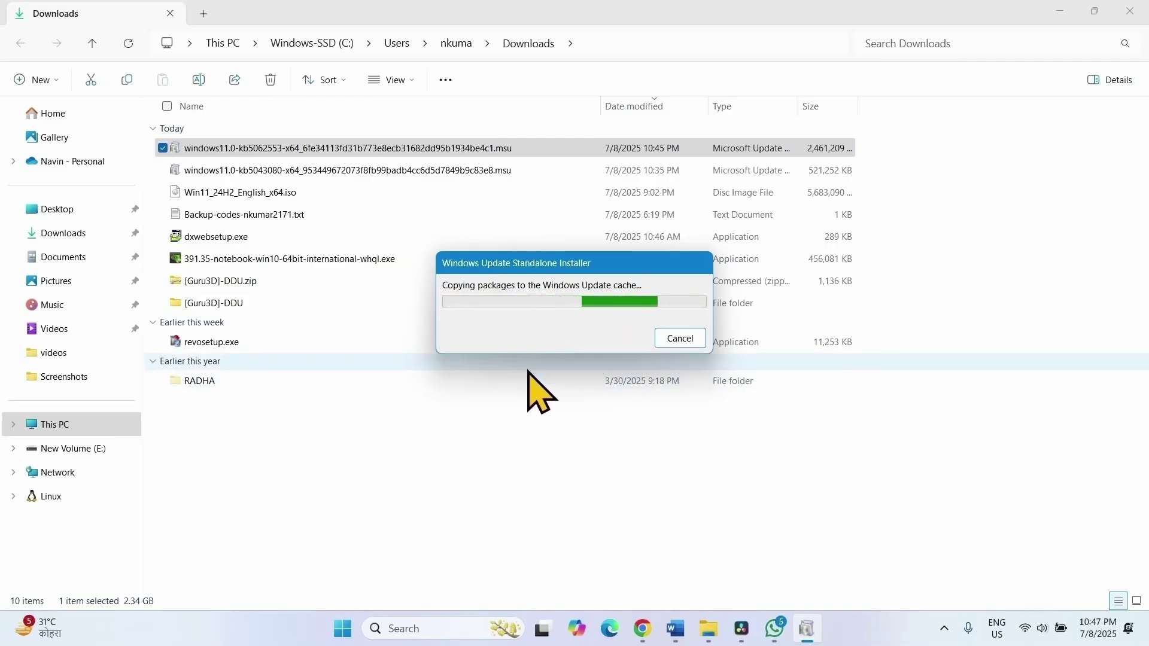
left_click(233, 172)
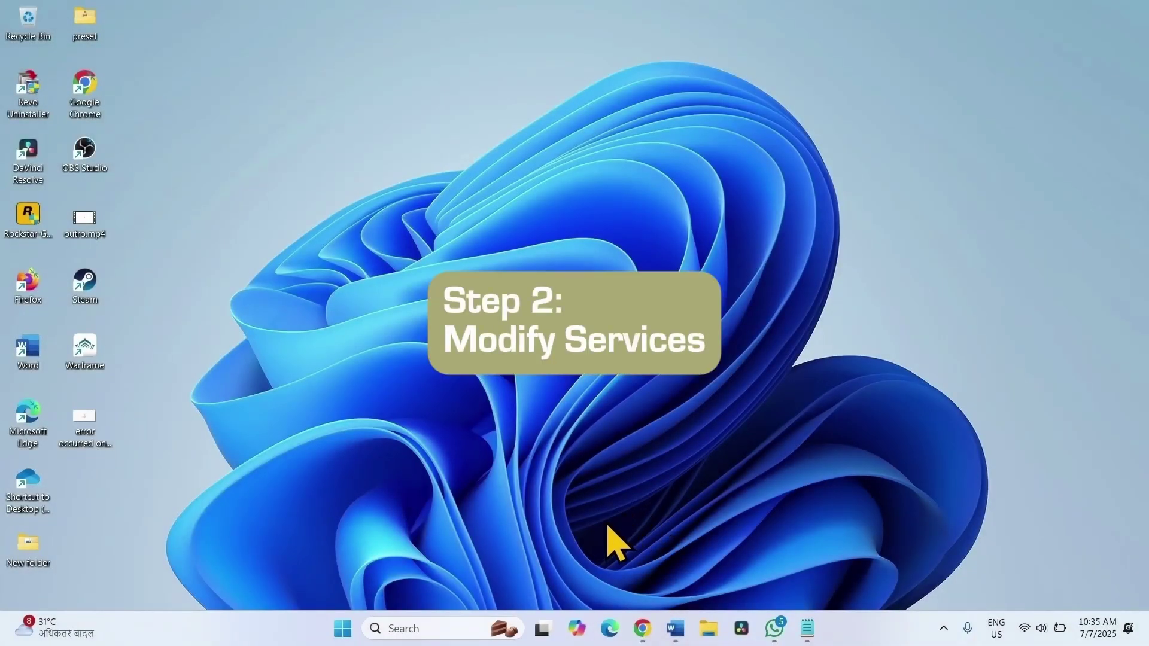
Open the Services console through a search for 'servicres' and scroll to Windows Update.
left_click(423, 628)
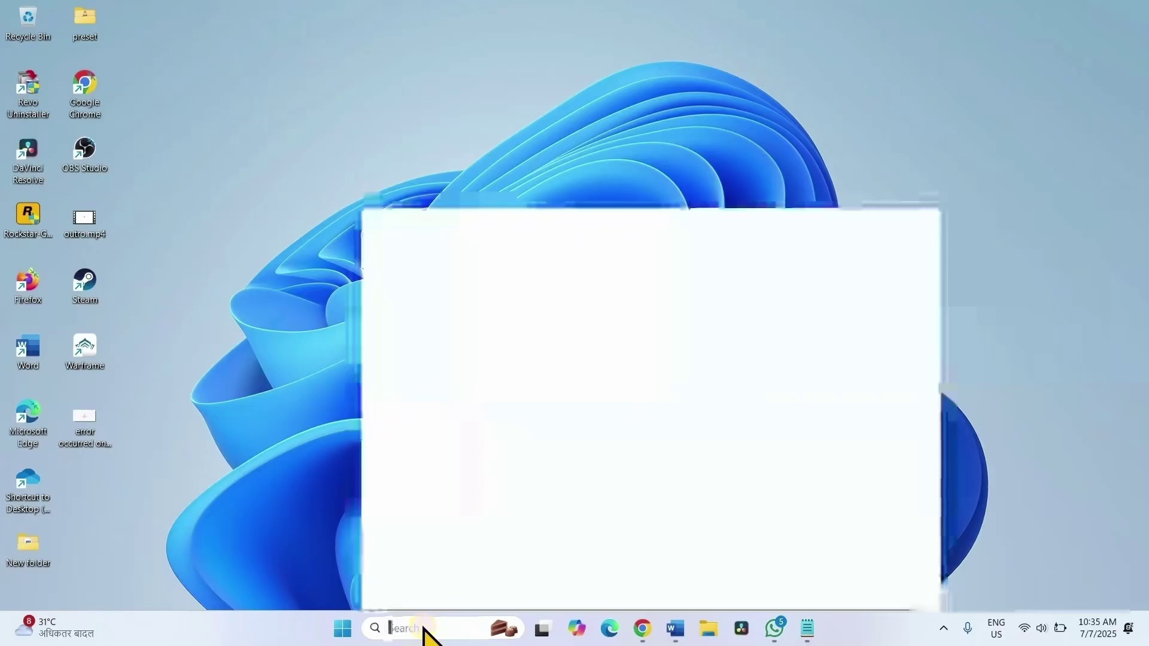
type("servicr")
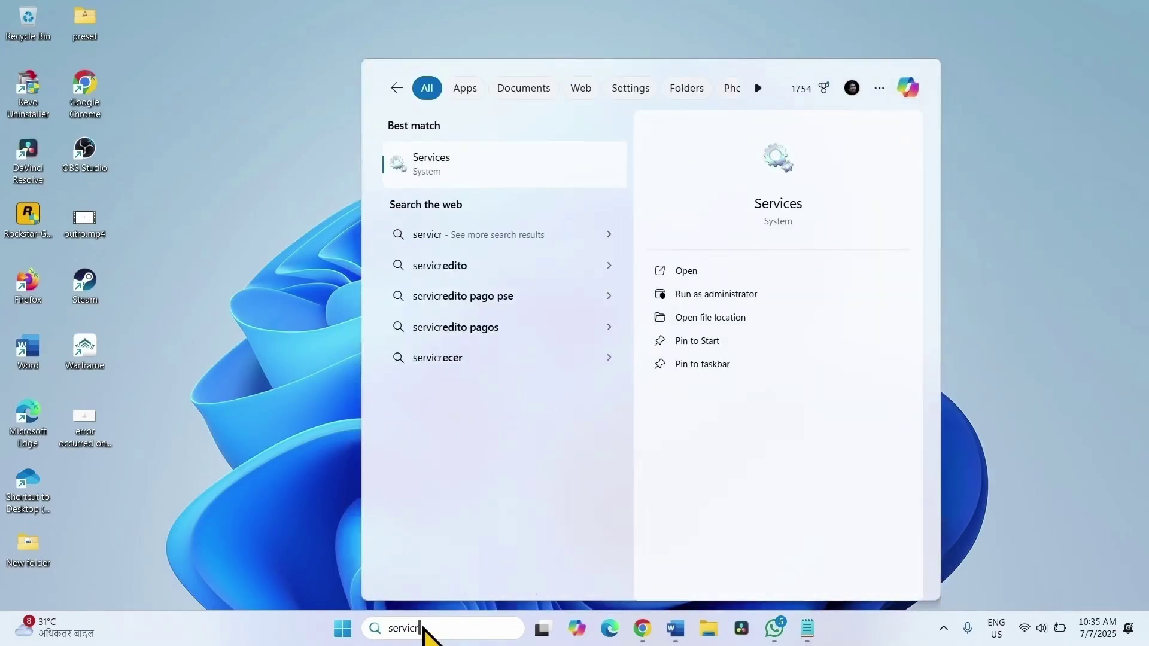
type("es")
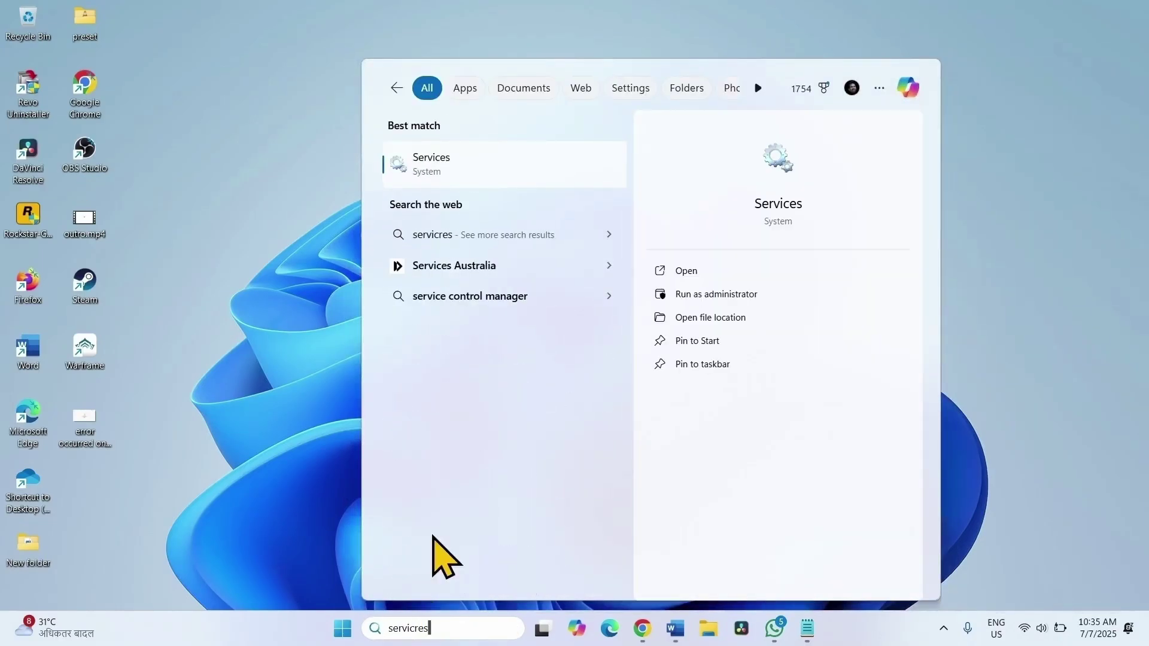
left_click(432, 164)
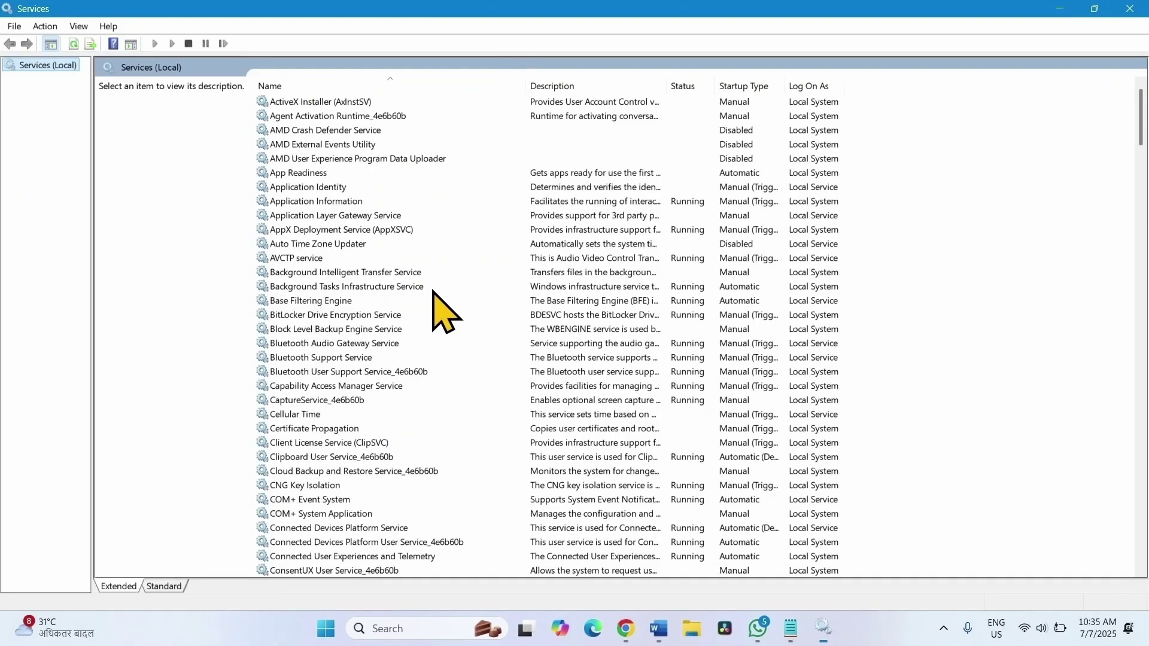
scroll(469, 352, "down", 20)
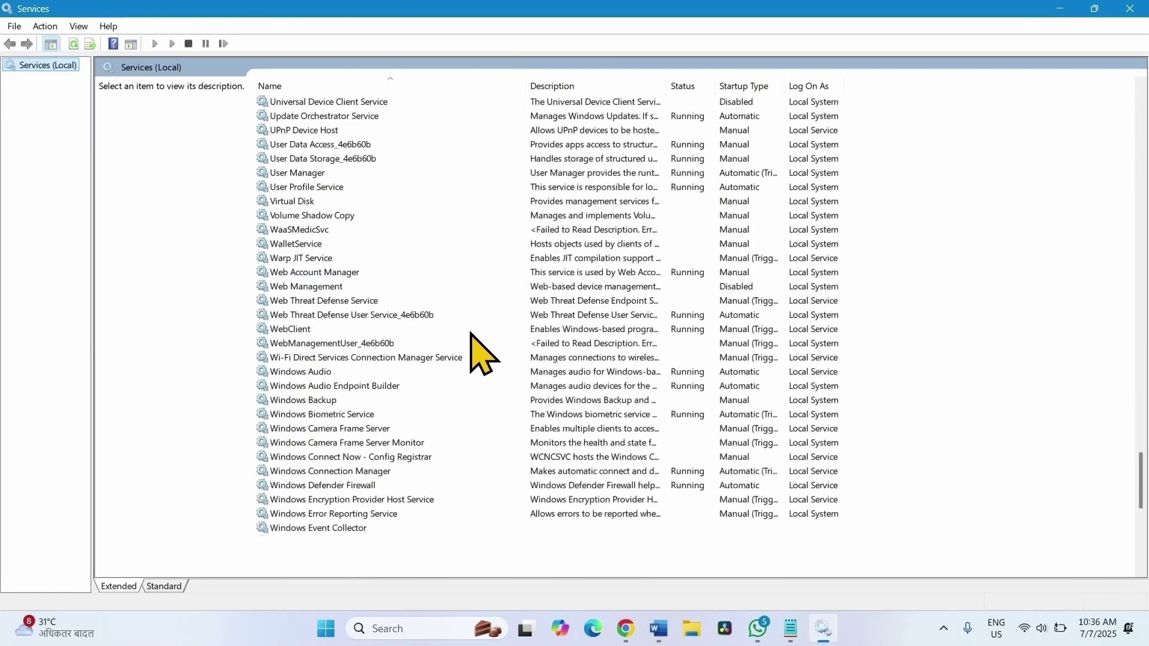
scroll(472, 350, "down", 12)
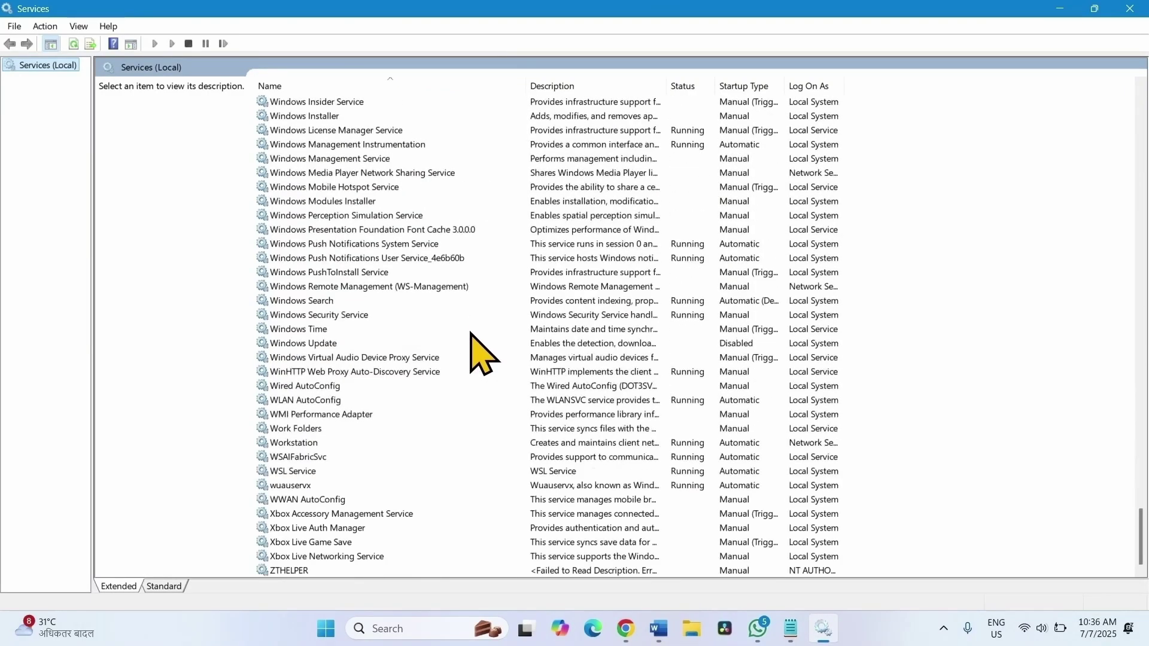
Set the Windows Update service's startup type to Automatic and apply it.
left_click(301, 345)
right_click(308, 343)
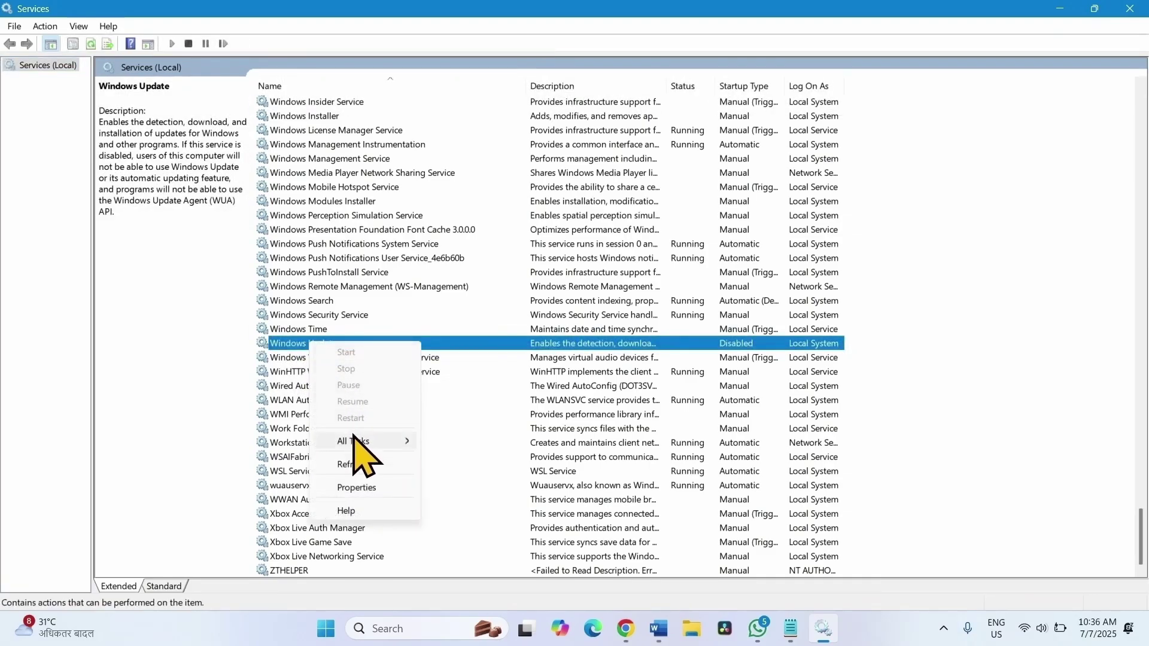
left_click(356, 487)
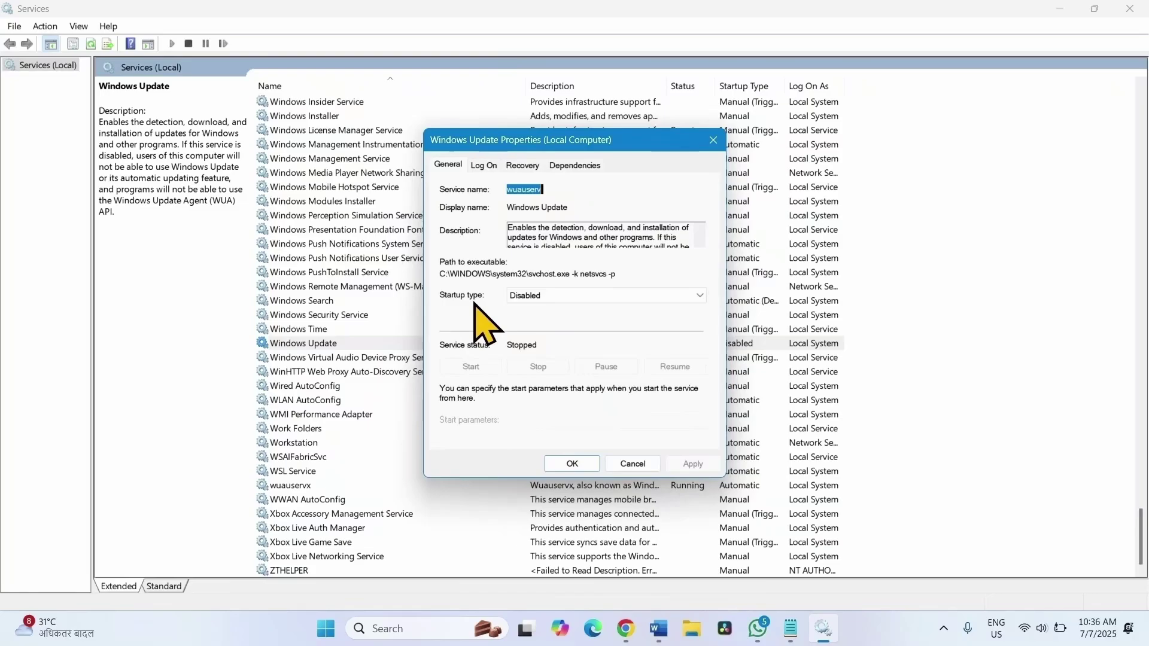
left_click(520, 297)
left_click(524, 323)
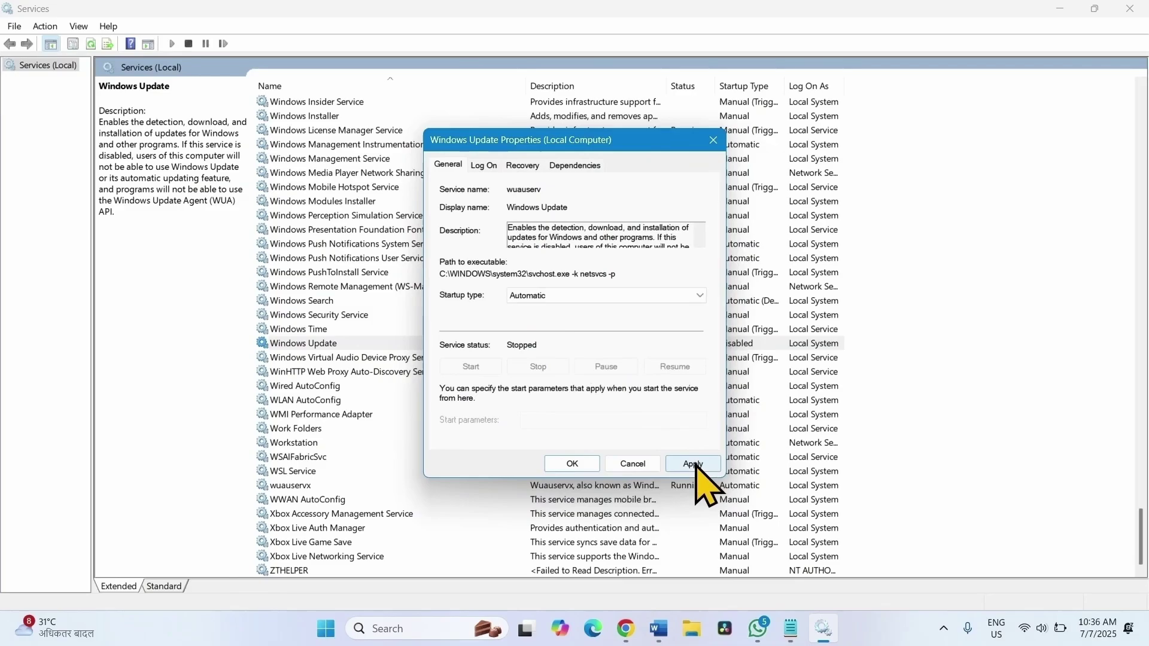
left_click(693, 464)
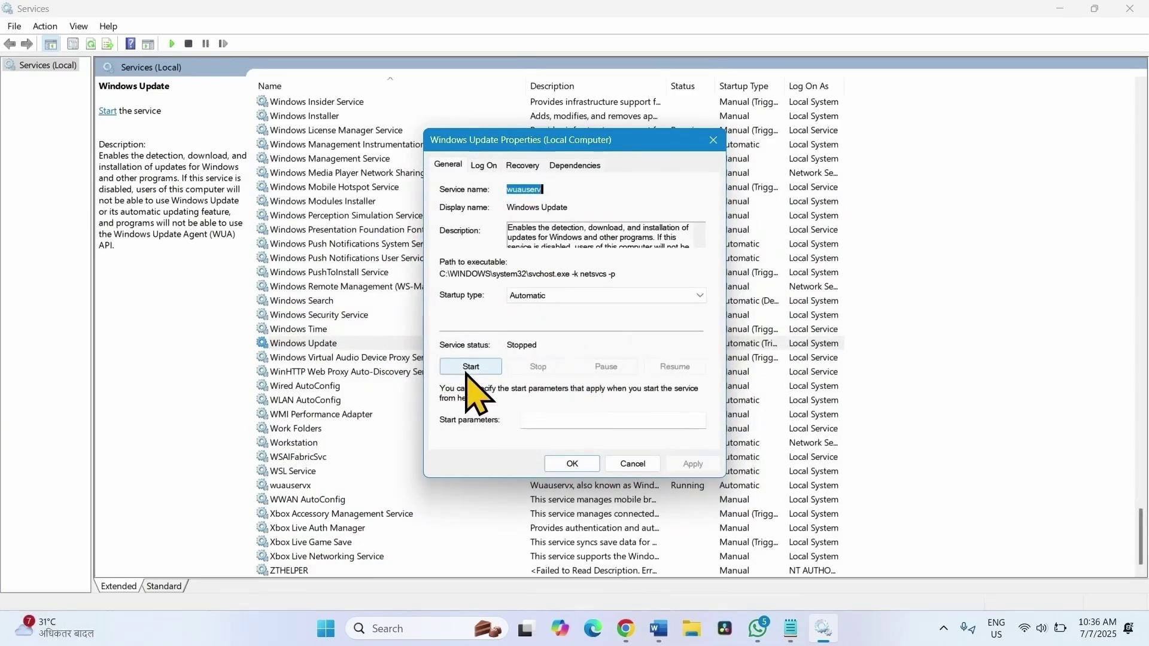
Try starting Windows Update, dismiss the start error, and close its properties.
left_click(471, 367)
left_click(579, 318)
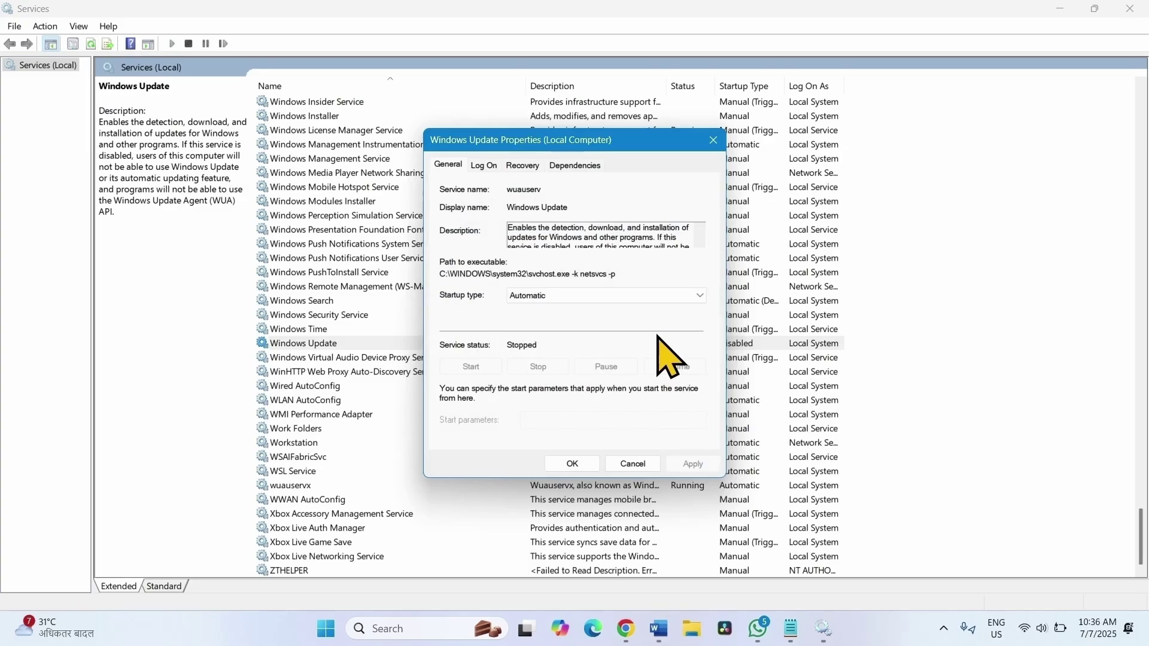
left_click(569, 467)
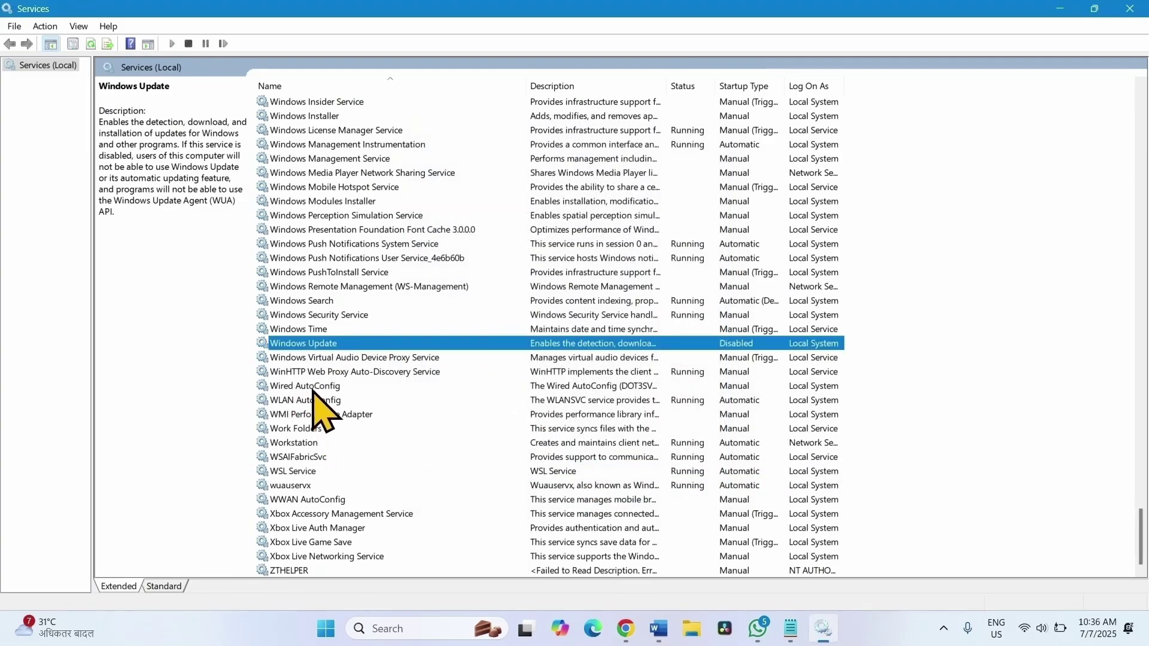
right_click(311, 345)
Start the App Readiness service from its properties so it shows Running.
scroll(407, 383, "up", 20)
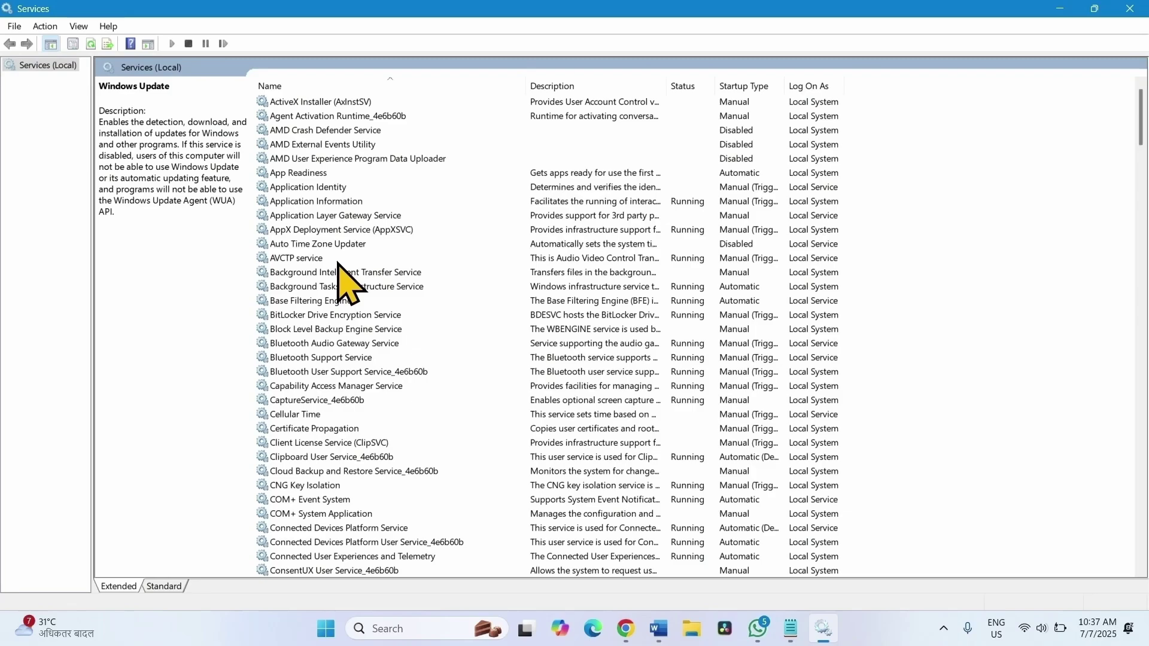
left_click(298, 175)
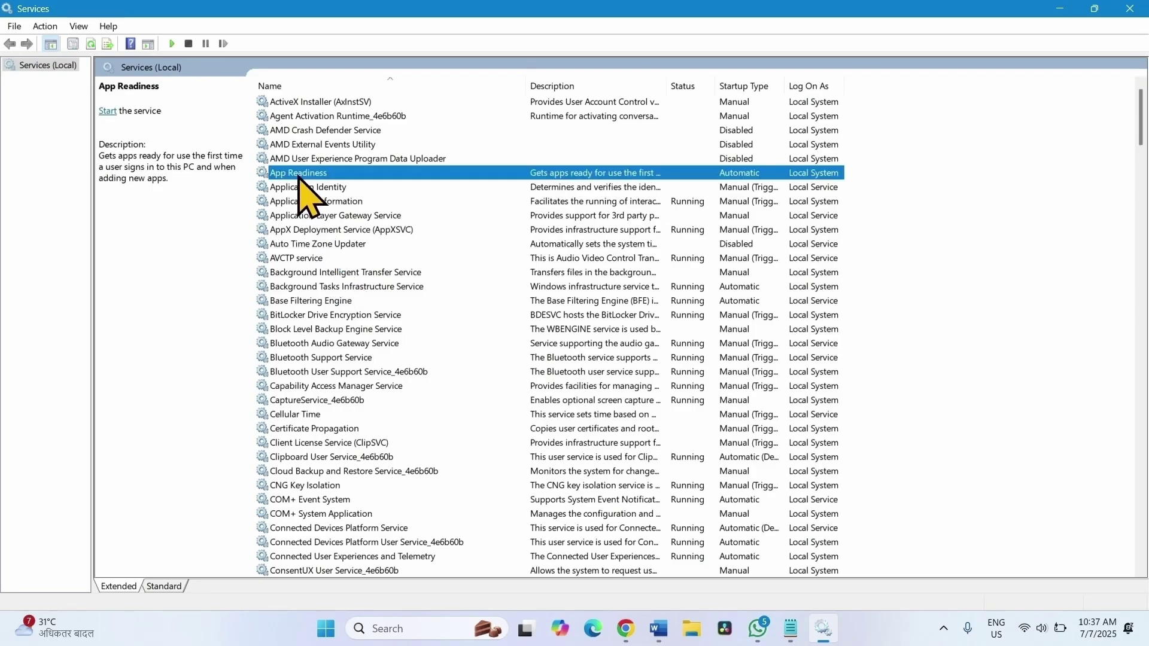
right_click(299, 175)
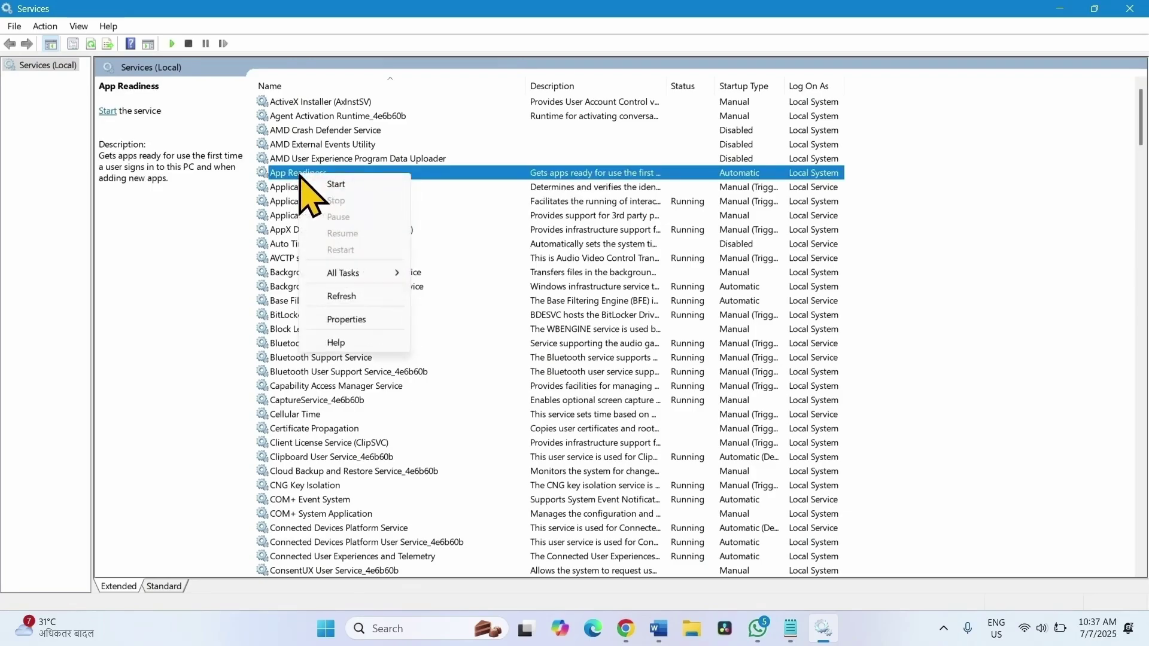
left_click(352, 320)
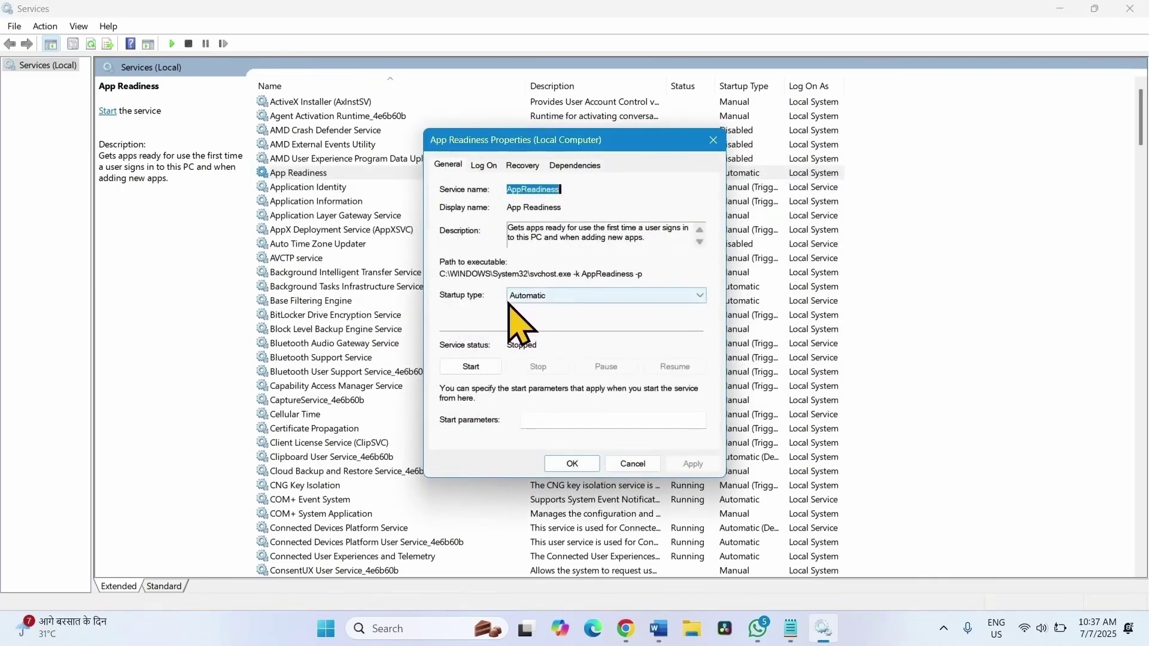
left_click(471, 366)
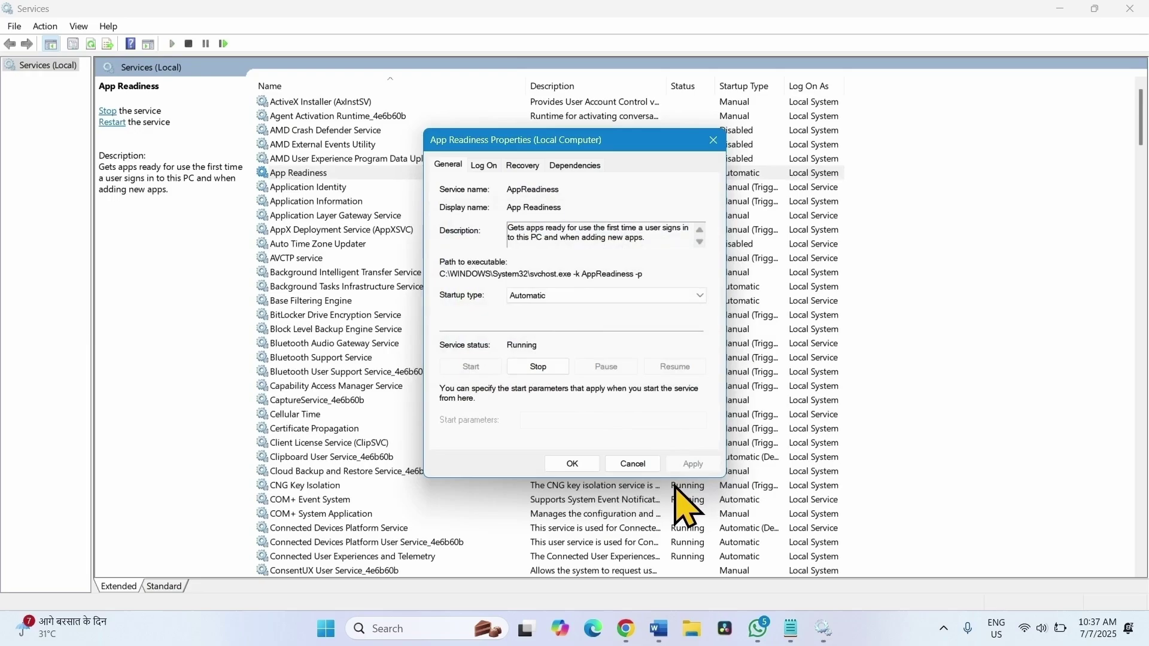
left_click(571, 464)
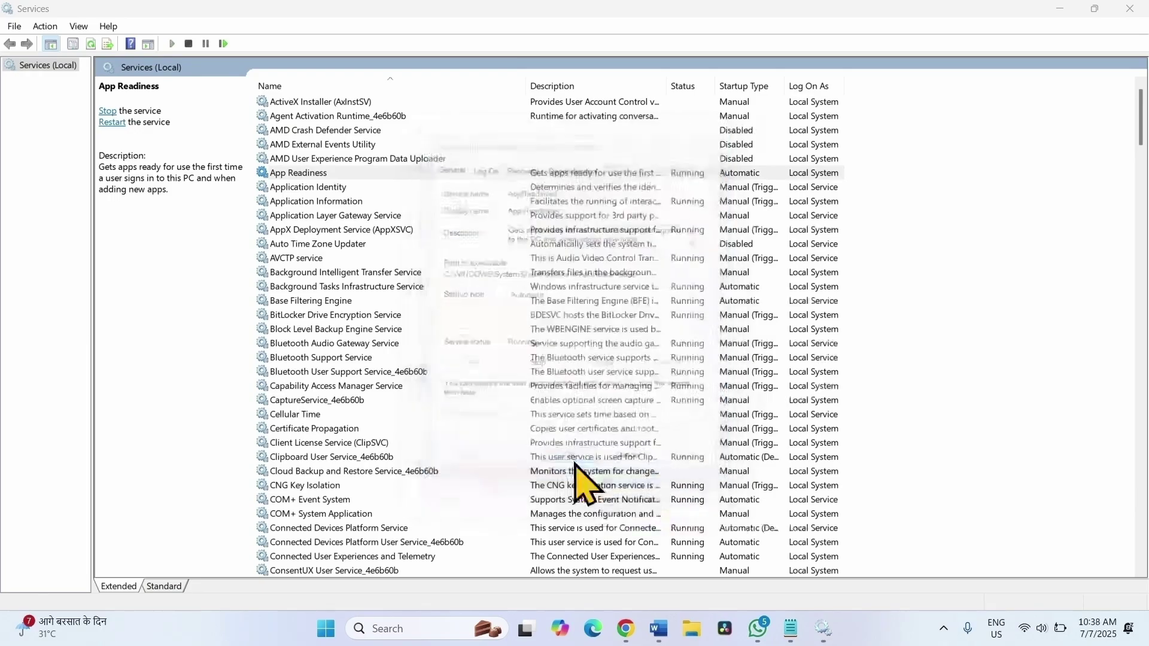
Set BITS to Automatic startup, start and apply it, then restart the service.
left_click(346, 272)
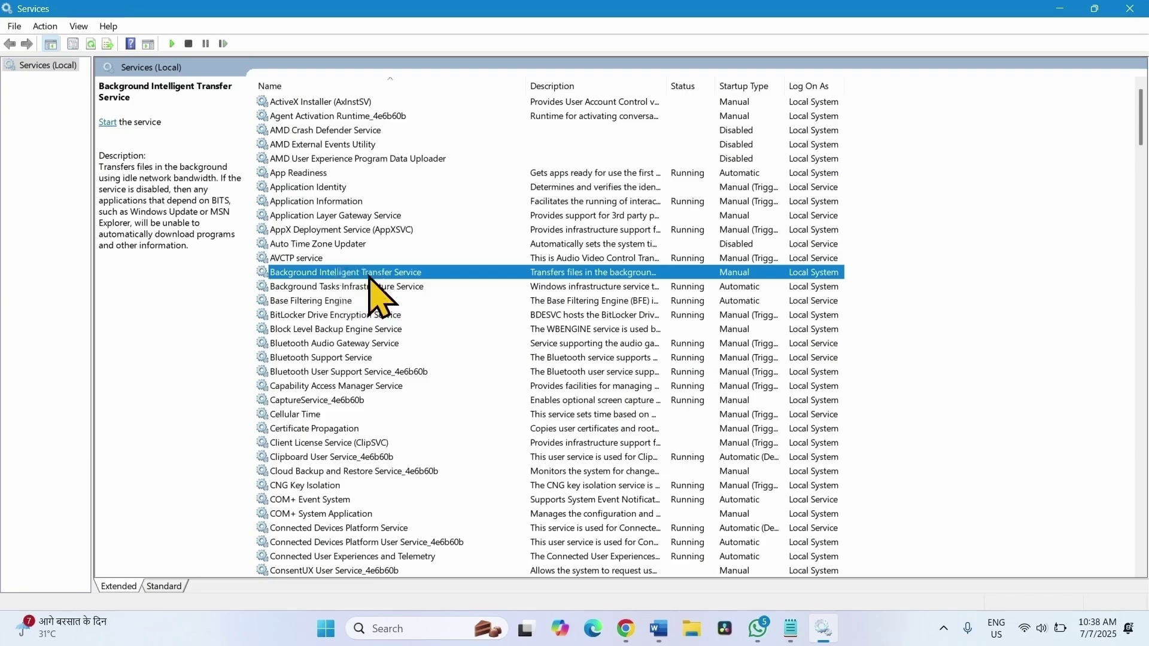
right_click(370, 279)
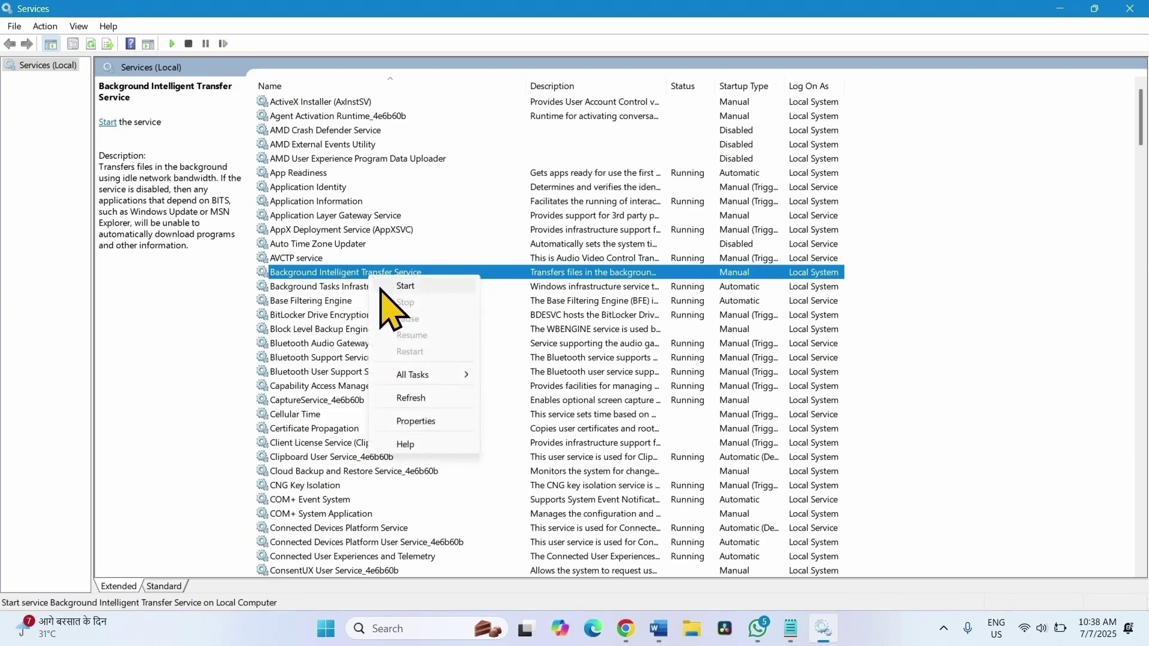
left_click(437, 418)
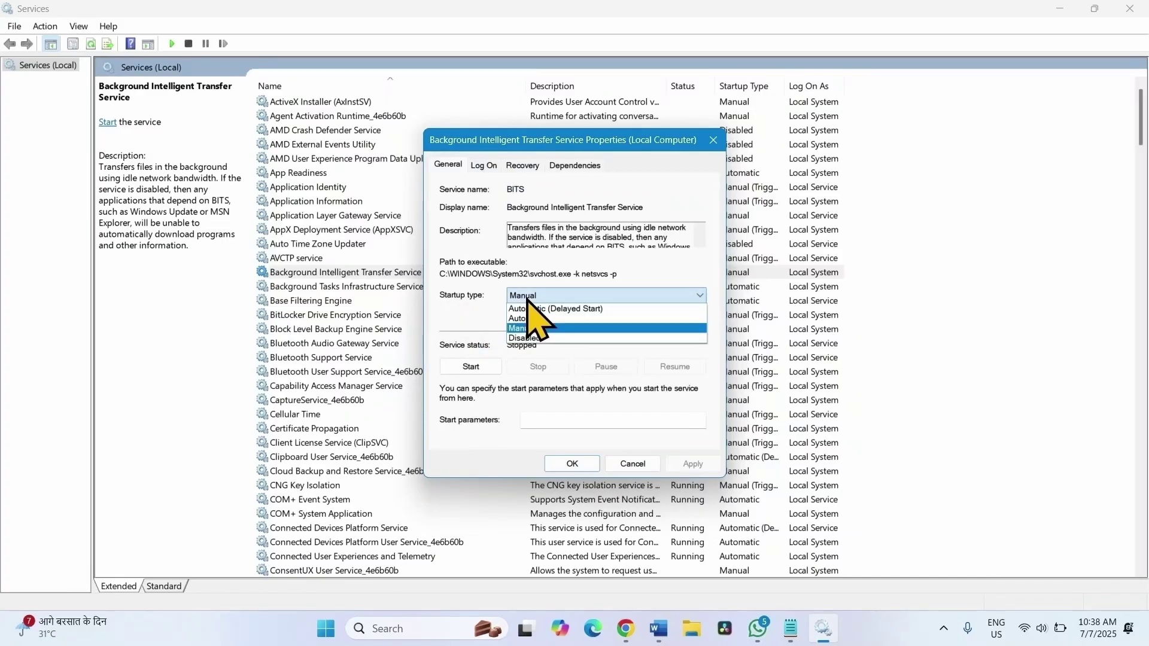
left_click(526, 318)
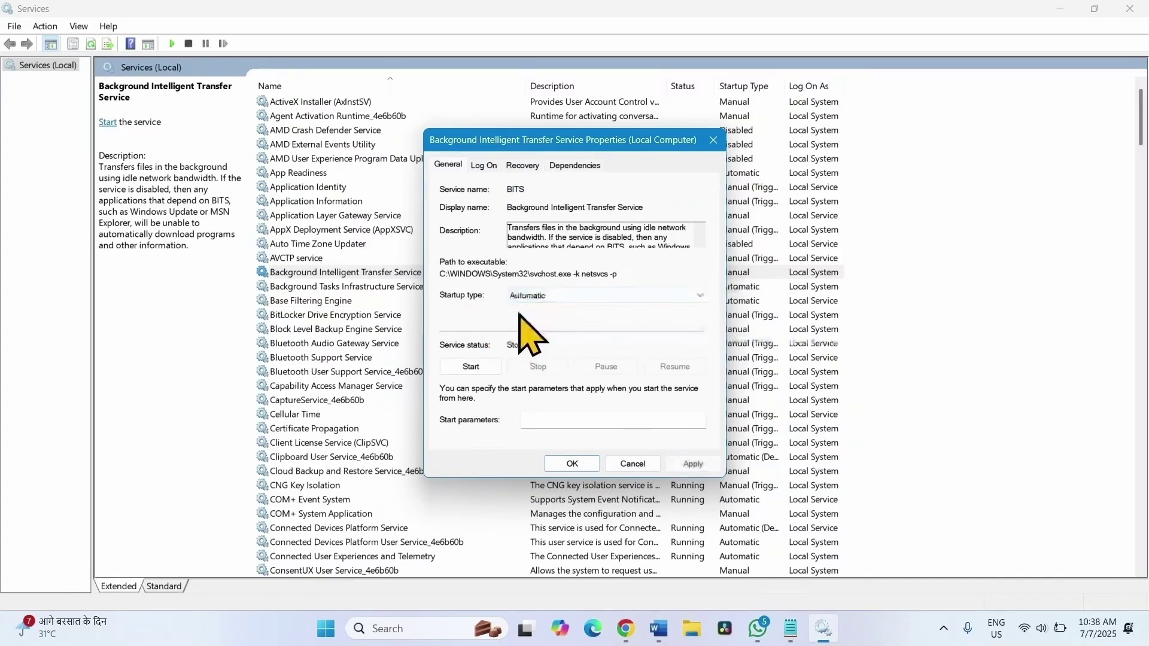
left_click(466, 368)
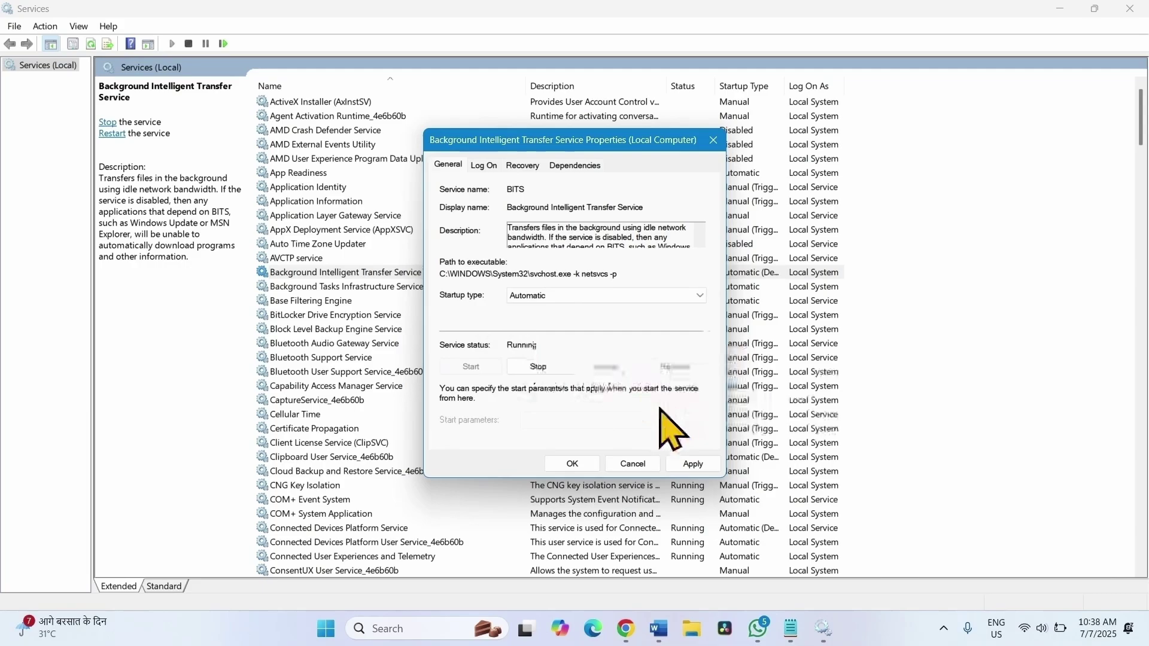
left_click(682, 466)
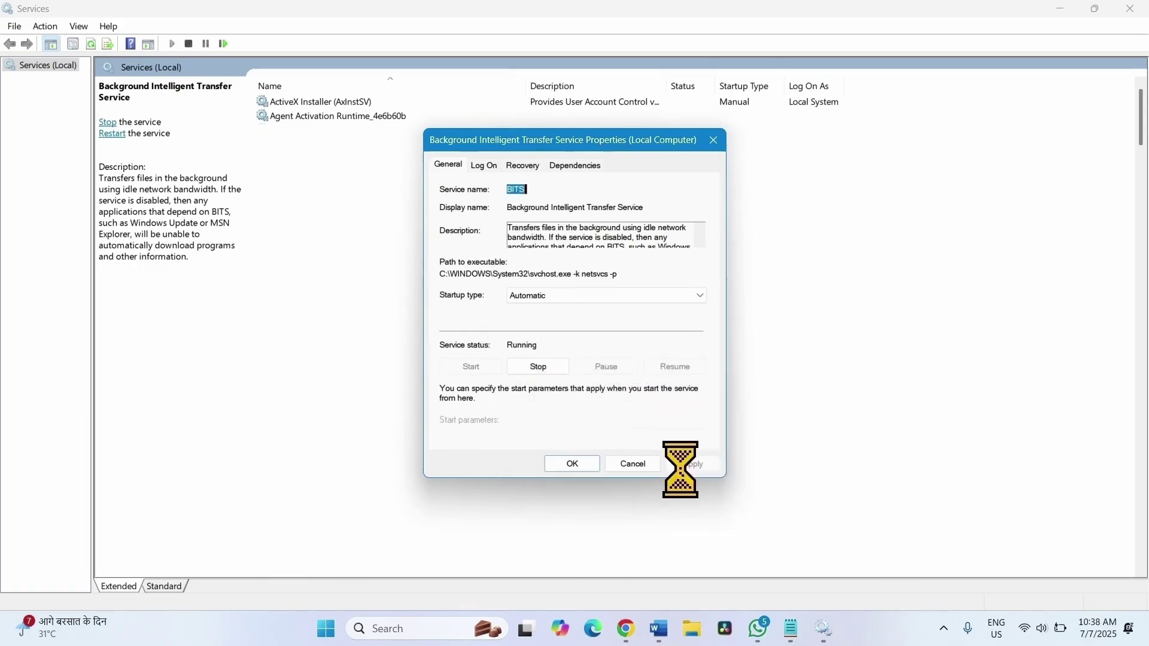
left_click(574, 466)
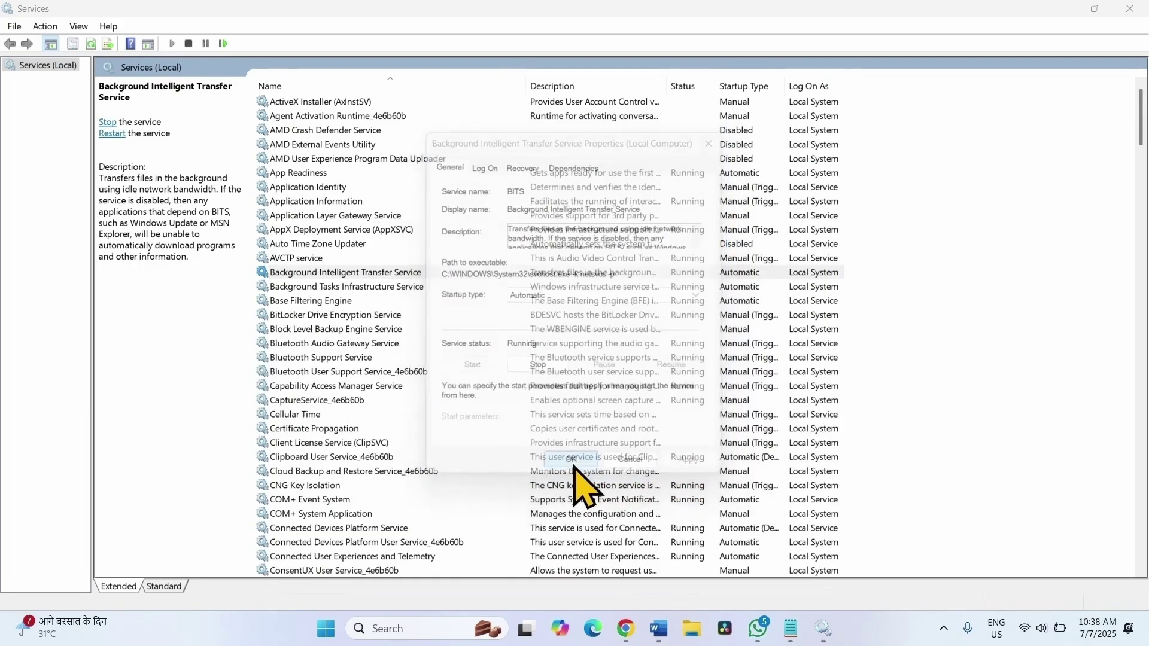
right_click(346, 270)
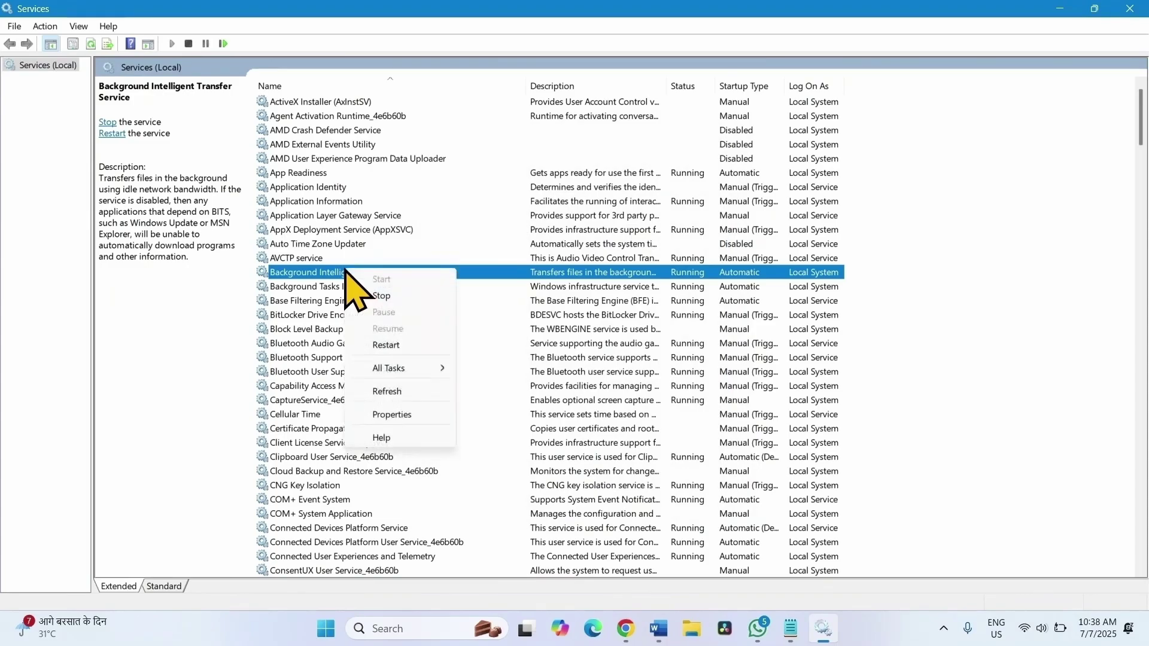
left_click(394, 345)
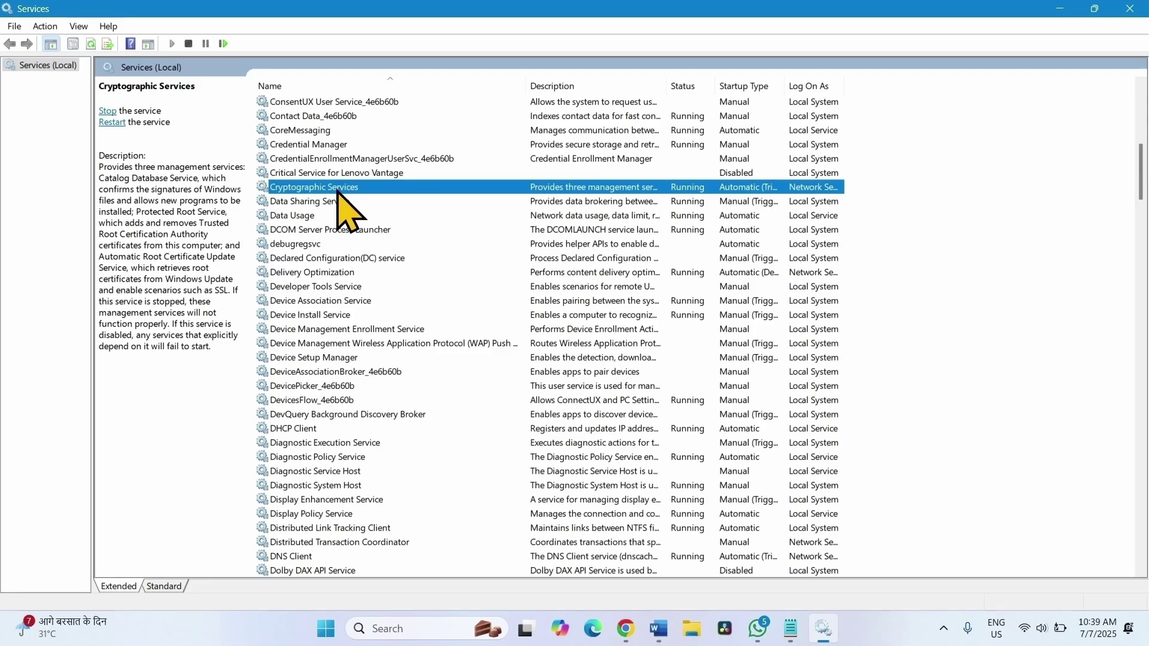
Verify Cryptographic Services has Automatic startup, then restart it.
right_click(336, 190)
left_click(379, 335)
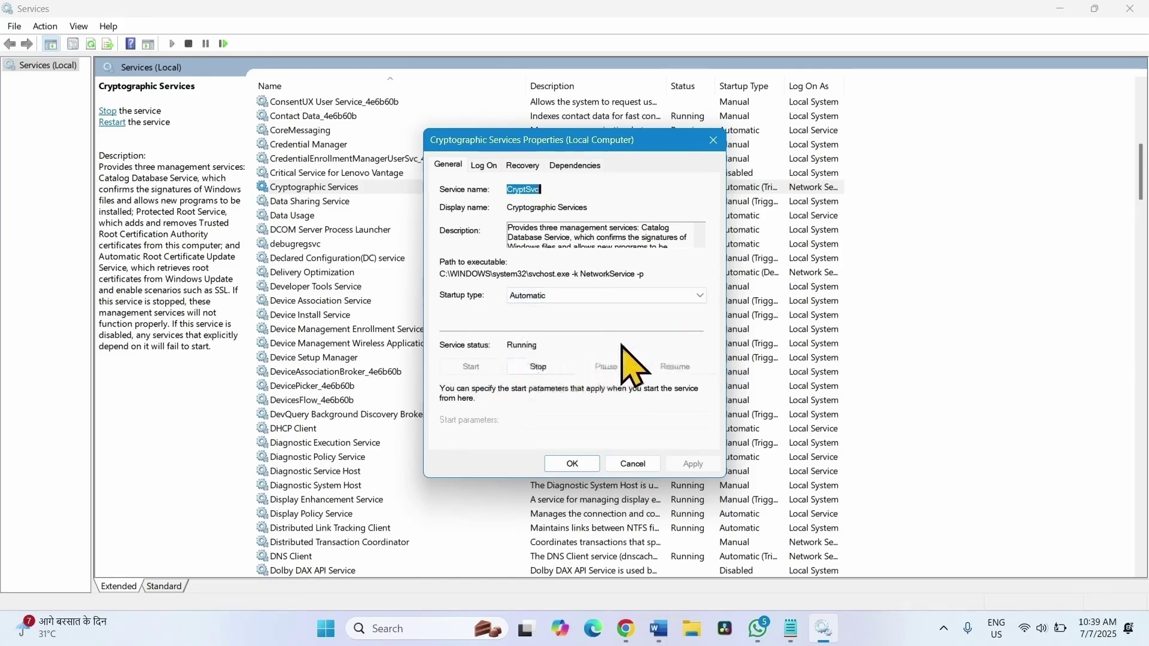
left_click(572, 466)
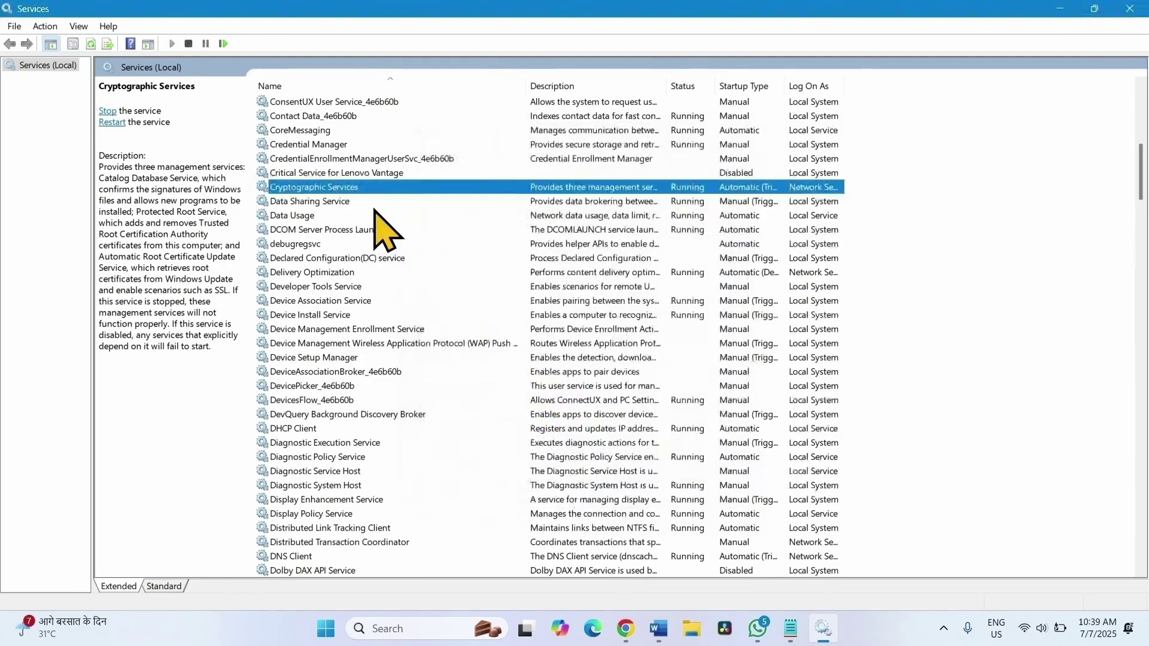
right_click(314, 190)
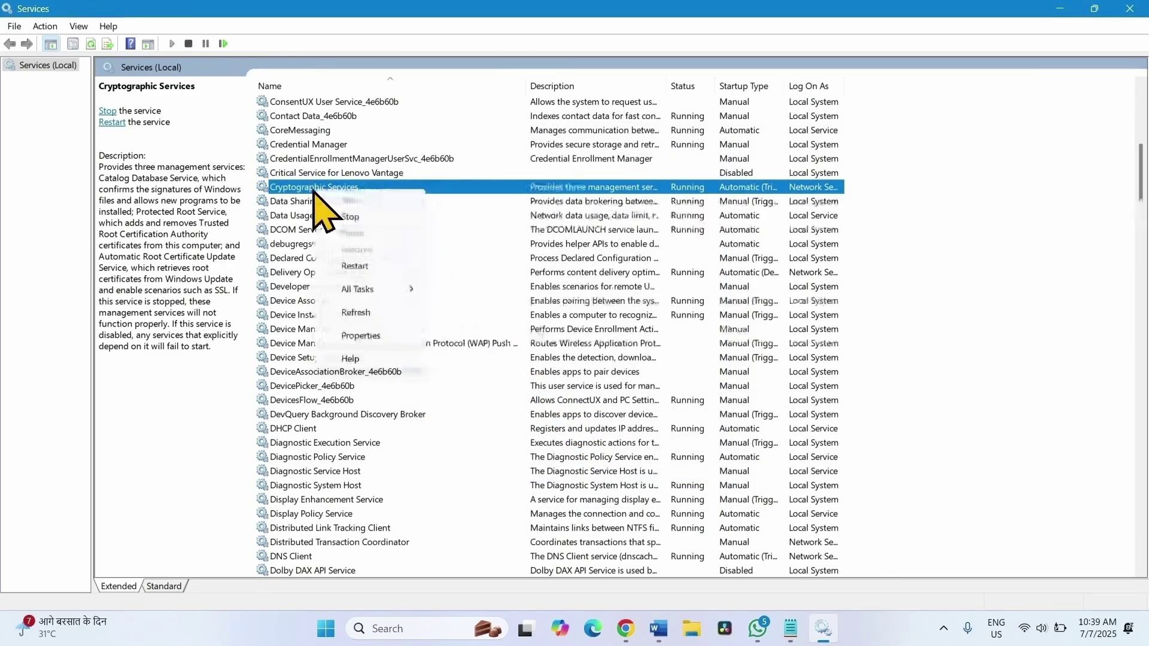
left_click(355, 265)
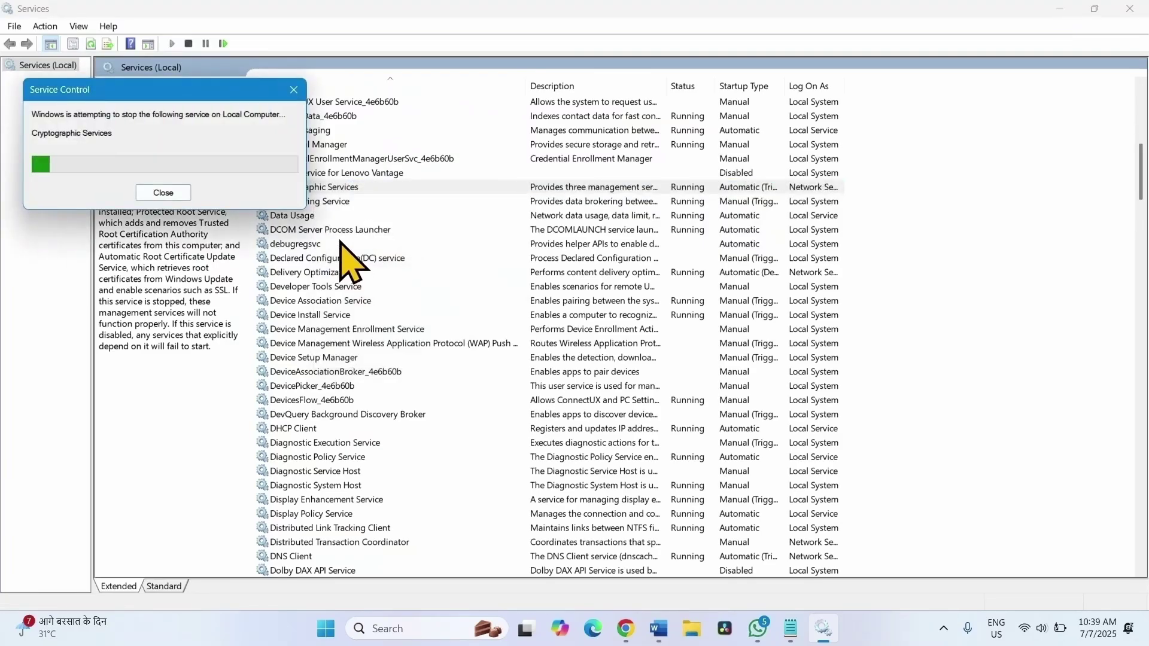
scroll(341, 256, "up", 10)
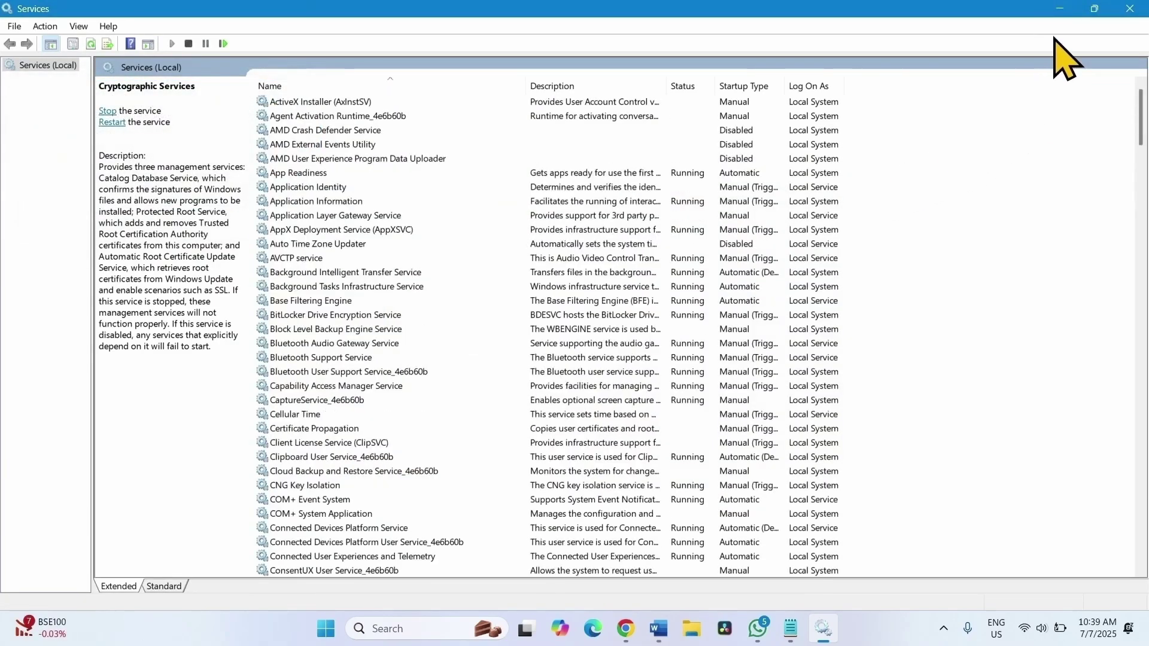
Close Services, grab the howtoconnect_windows_update_reset.zip link from the notes, and show the download in its folder.
left_click(1129, 9)
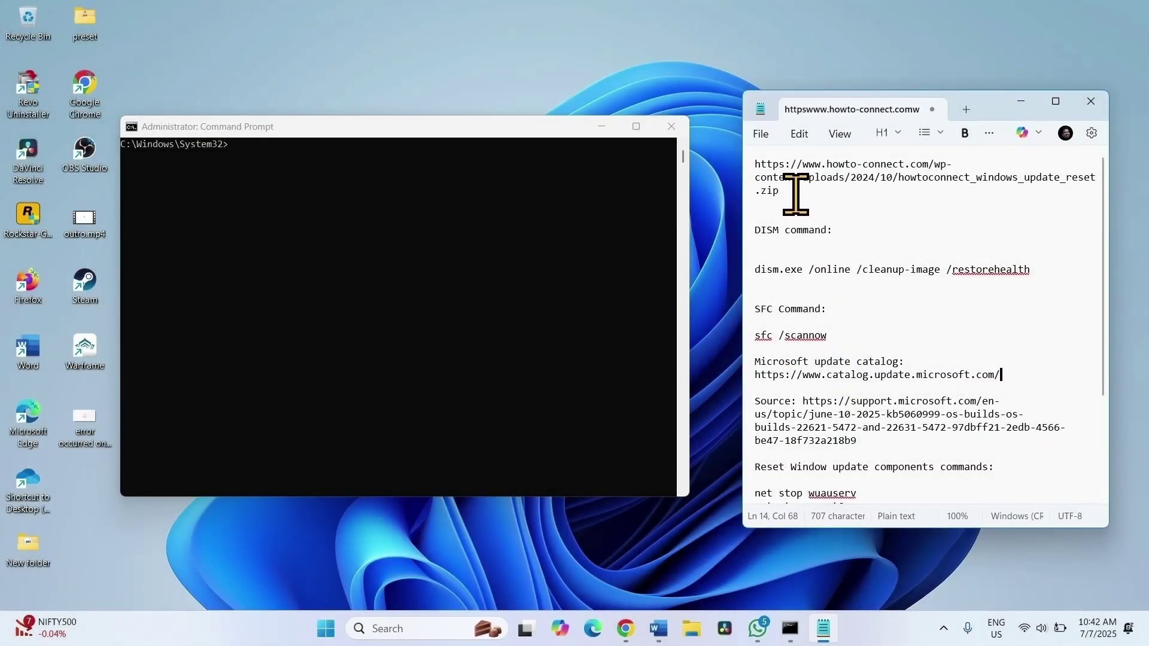
left_click_drag(798, 187, 748, 159)
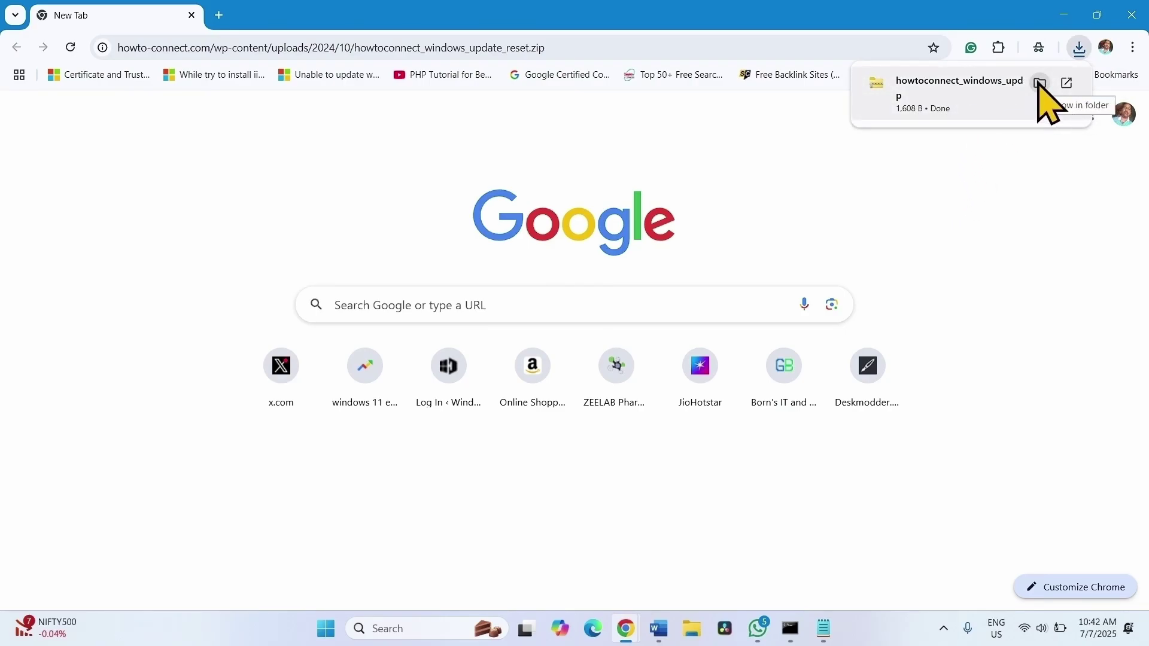
left_click(1042, 85)
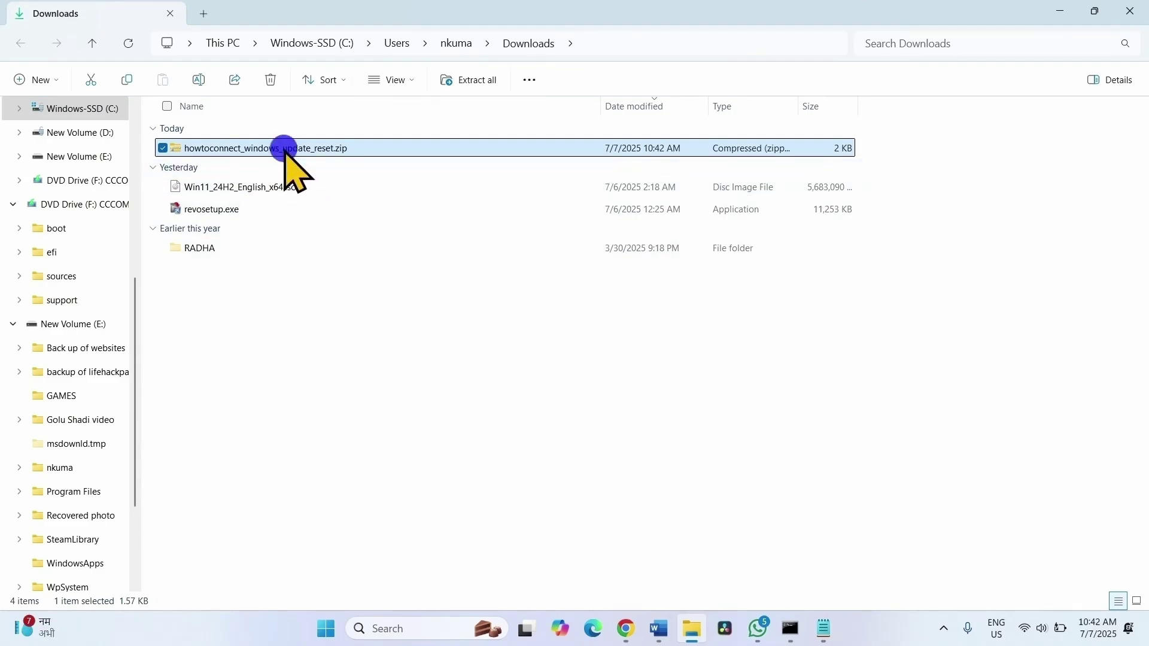
Extract the reset zip into its own folder and run Wu_Reset2.0.bat as administrator.
right_click(285, 151)
left_click(348, 340)
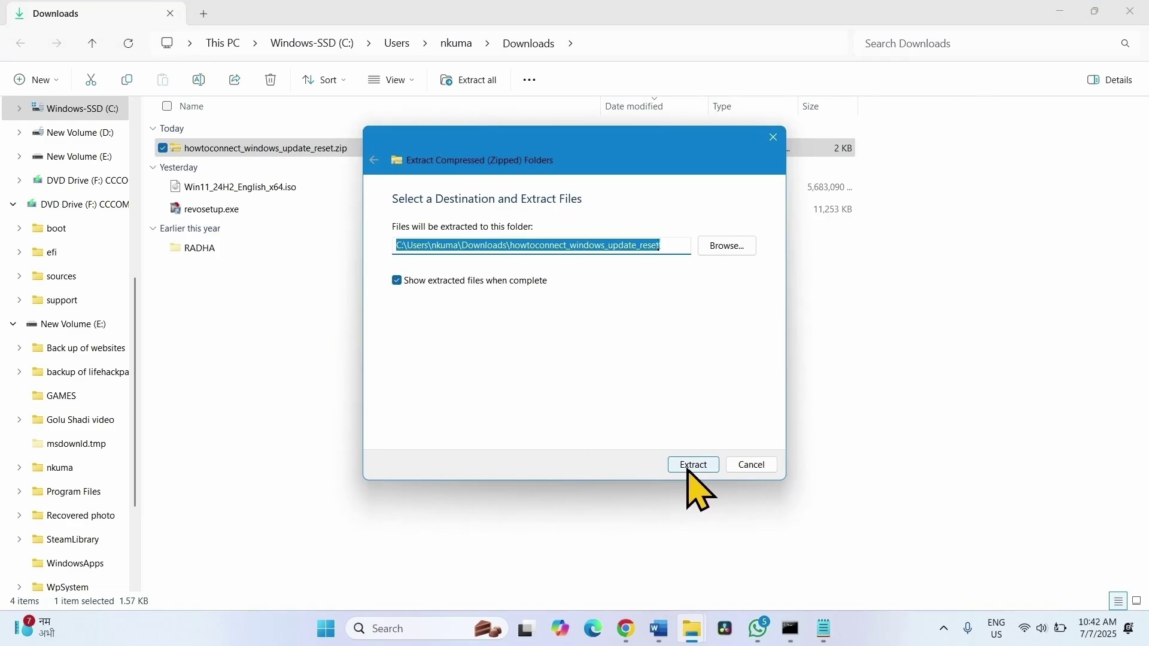
left_click(689, 466)
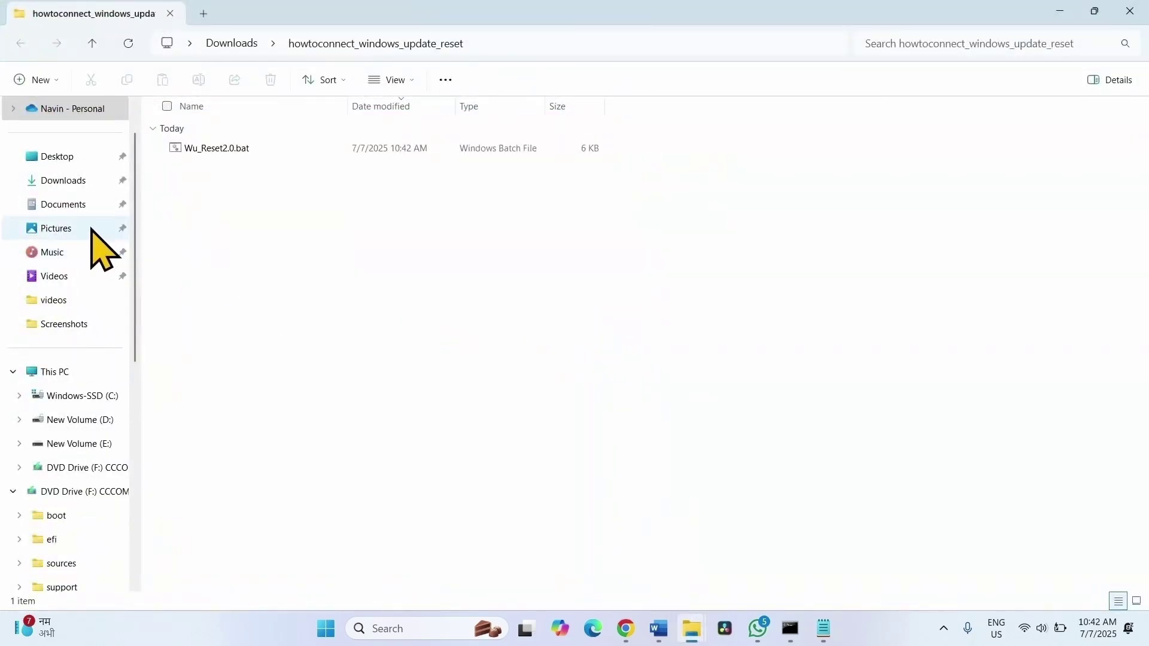
right_click(222, 150)
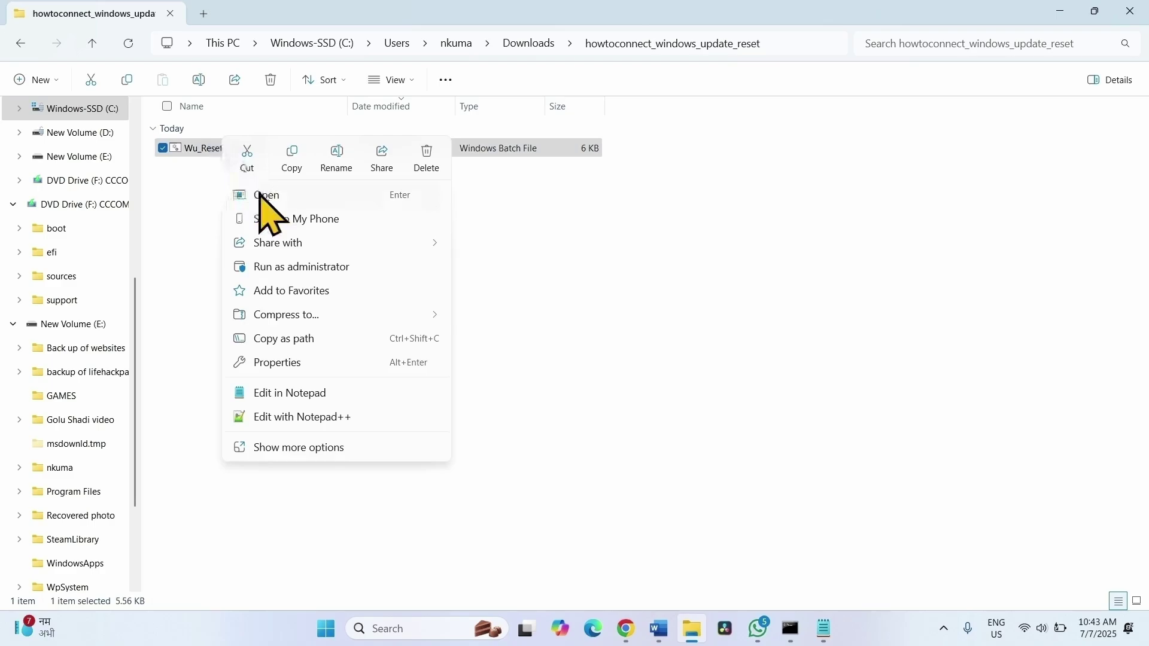
left_click(288, 267)
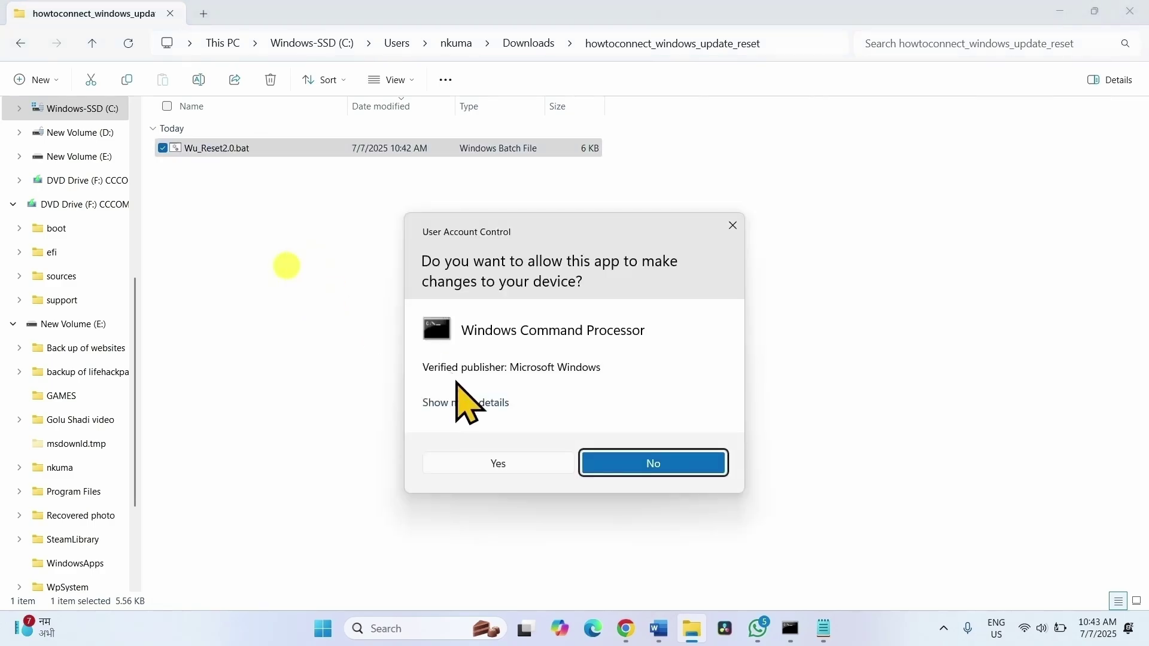
left_click(496, 464)
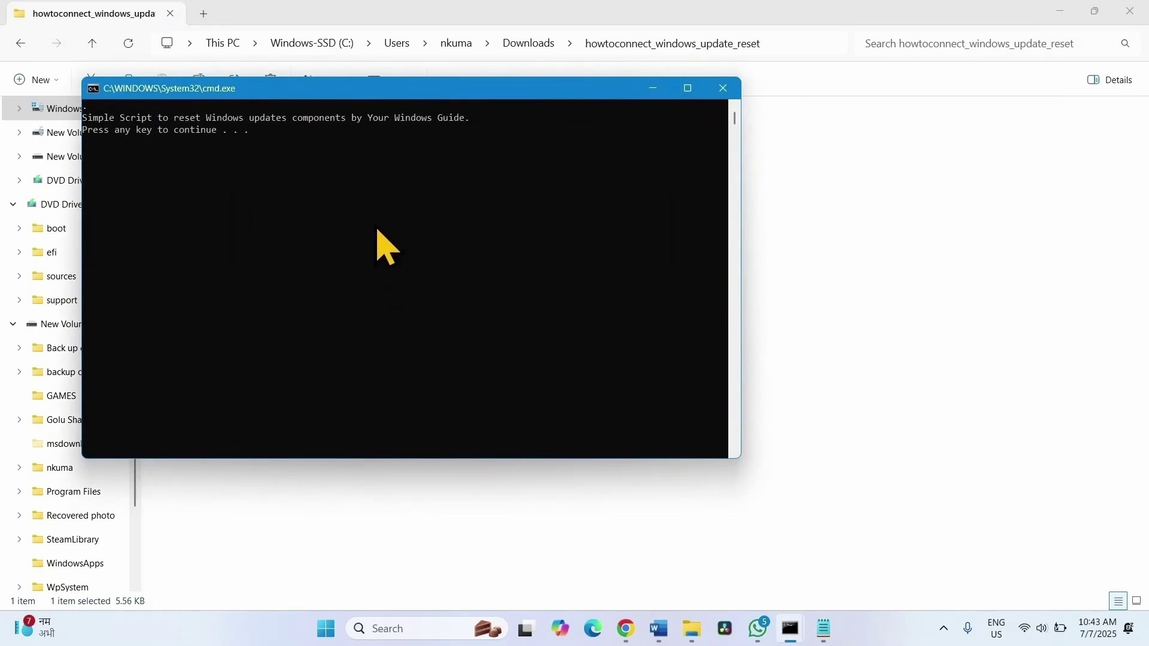
Let the reset script run until it reports success, then close the extracted folder window.
key("Return")
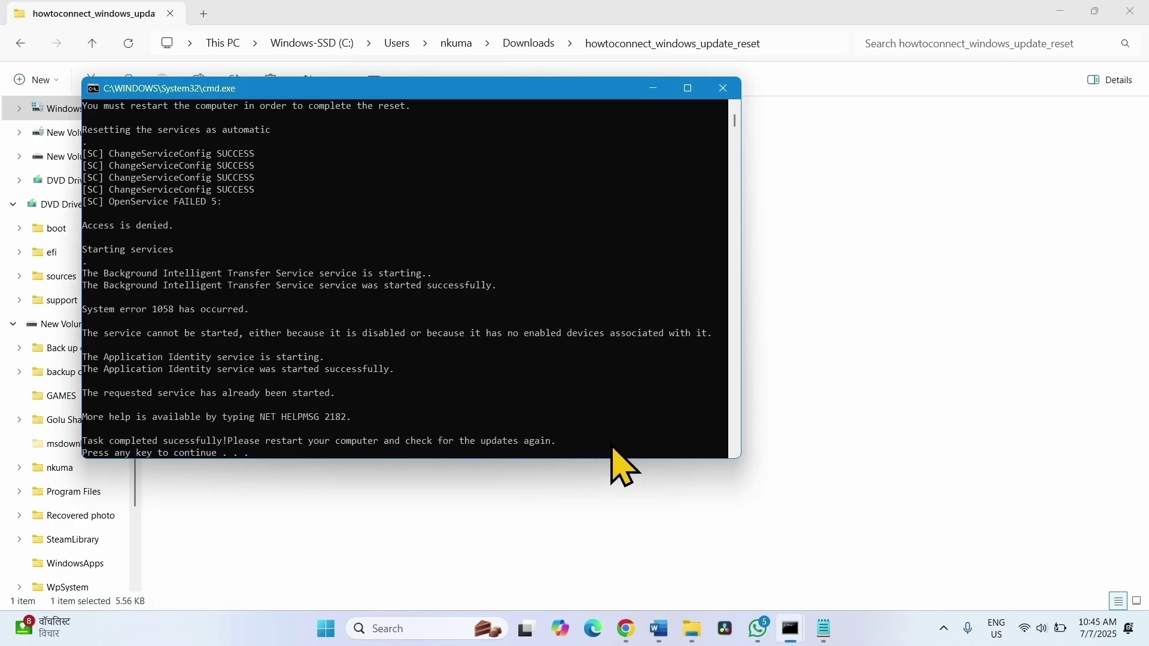
key("Return")
left_click(1130, 11)
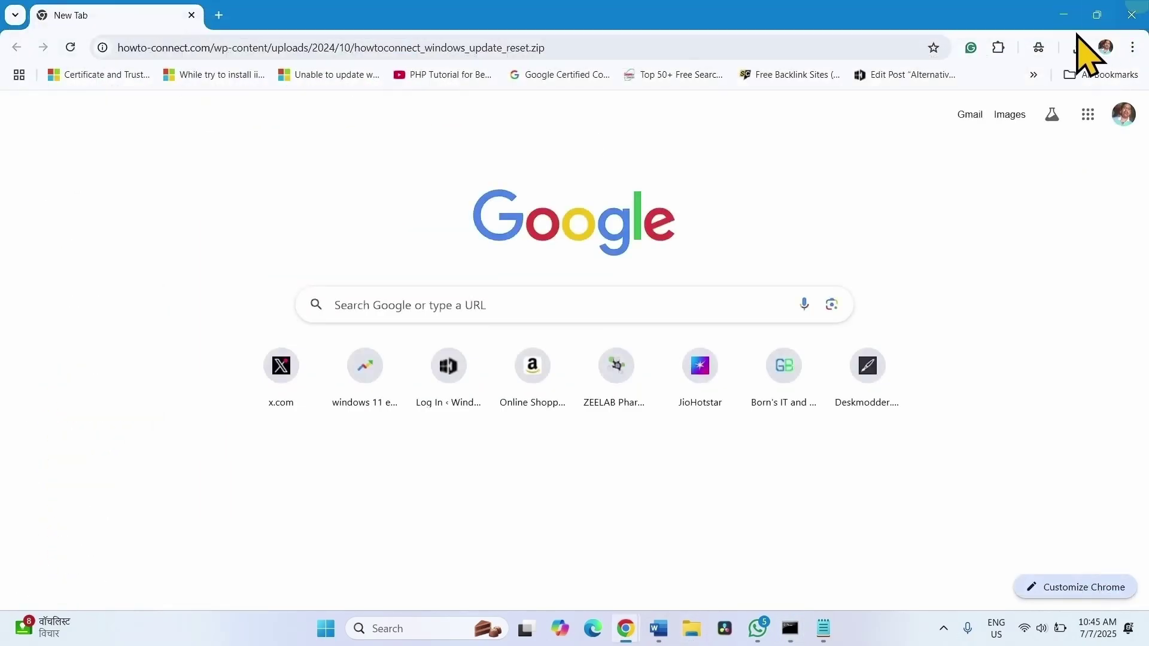
Close the Chrome window and the Administrator: Command Prompt window.
left_click(1131, 14)
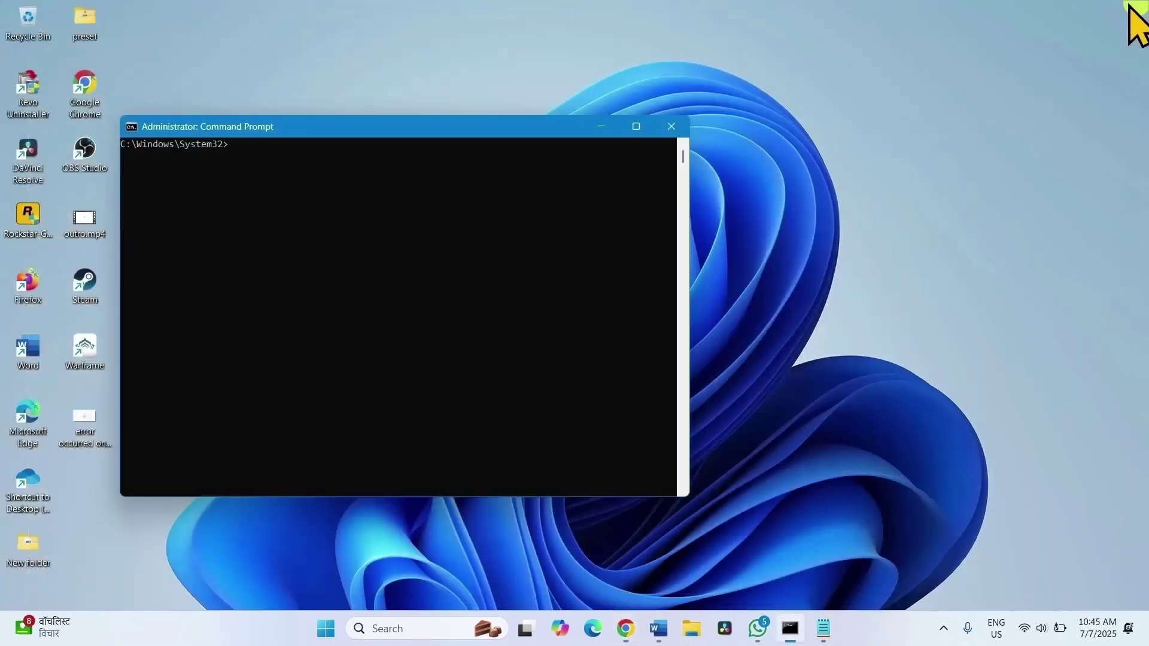
left_click(670, 128)
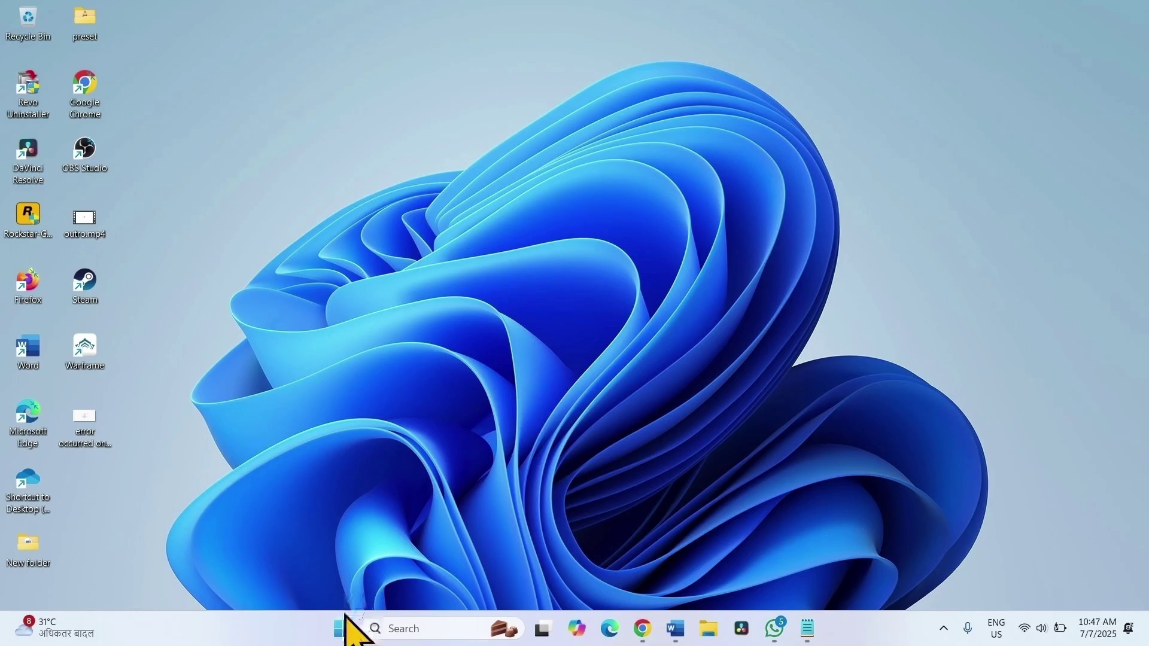
Open the Installed apps list from the Start button's right-click menu.
right_click(344, 636)
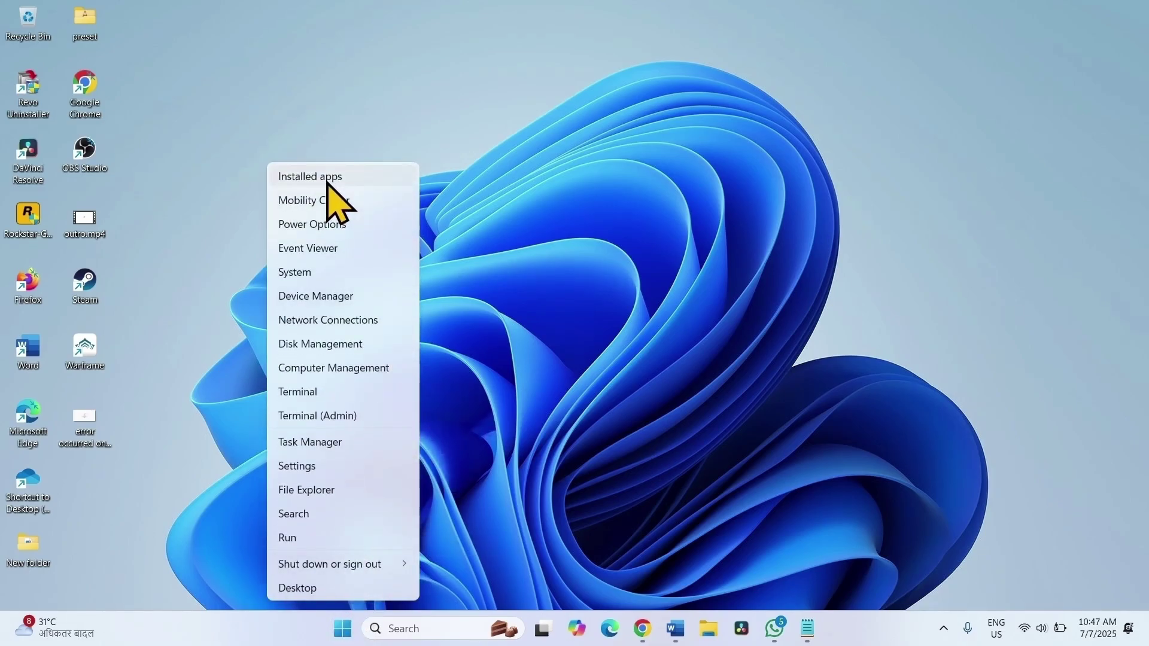
left_click(328, 182)
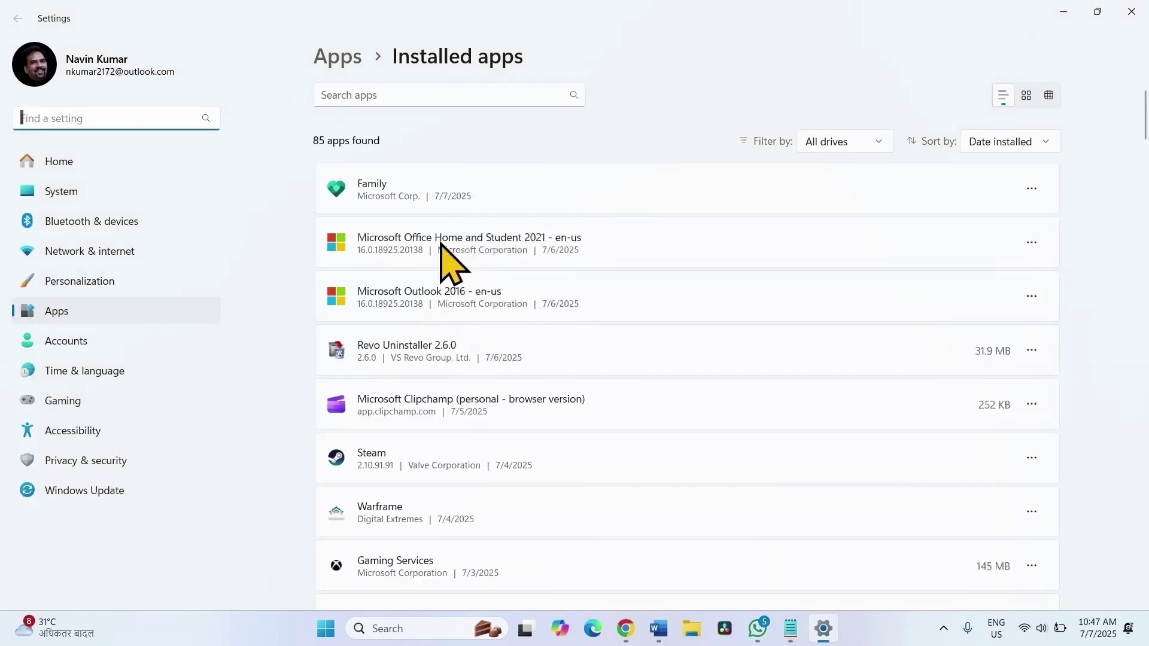
scroll(470, 450, "down", 15)
scroll(454, 400, "up", 20)
Uninstall Microsoft Clipchamp, leaving 84 apps, and close Settings.
left_click(1031, 405)
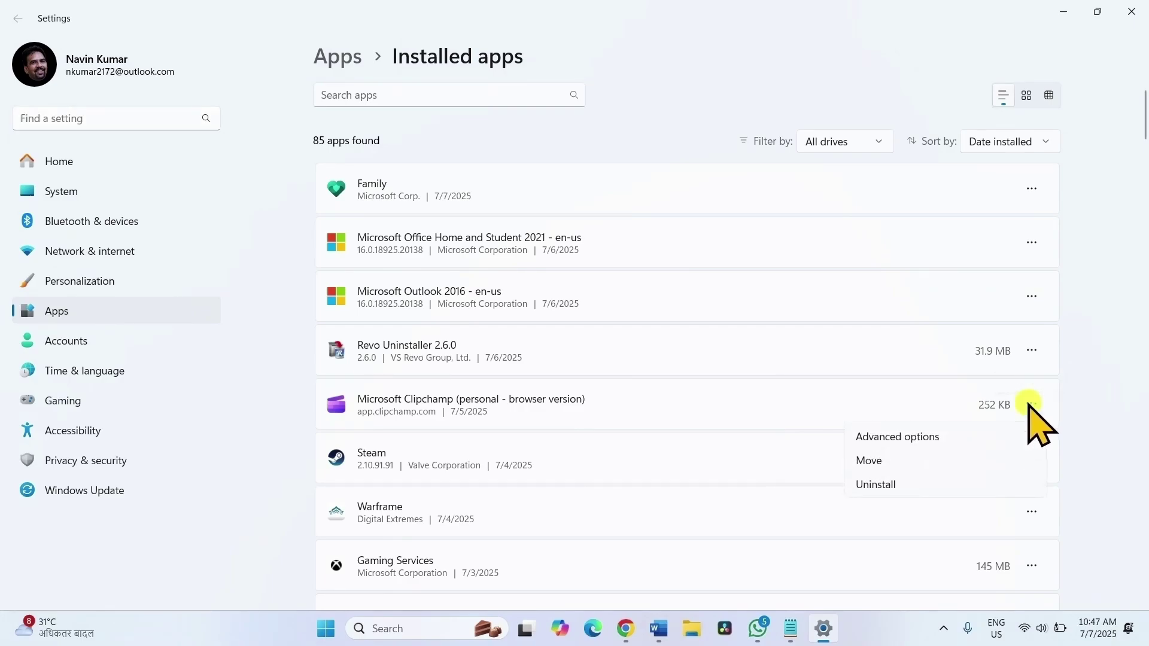
left_click(914, 484)
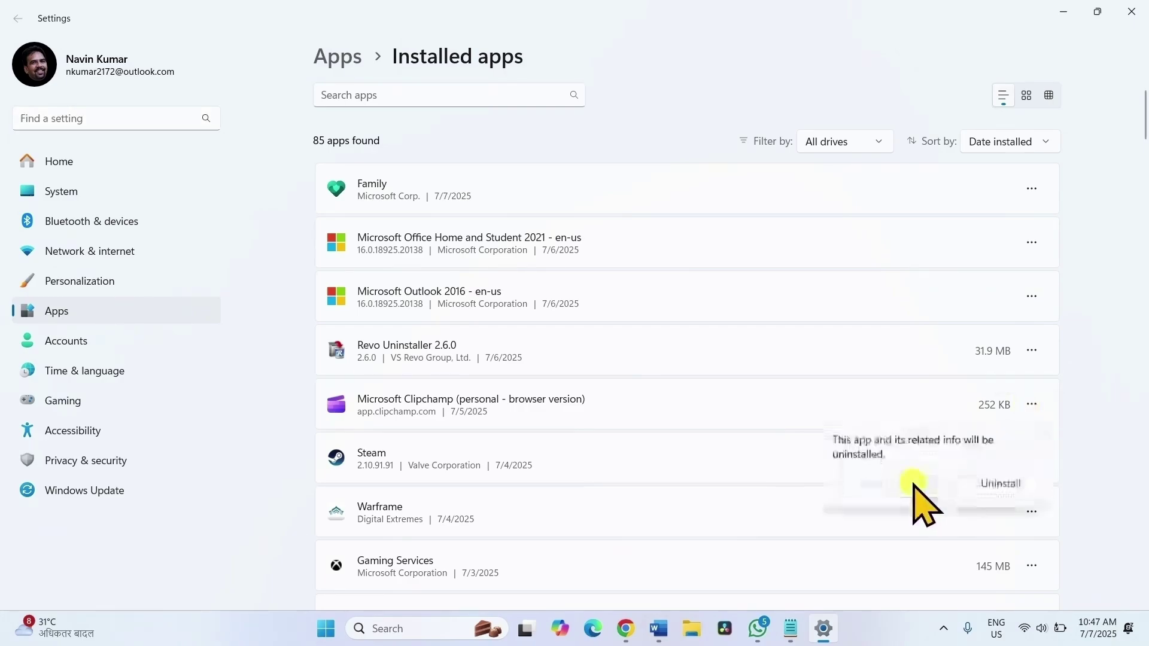
left_click(1012, 486)
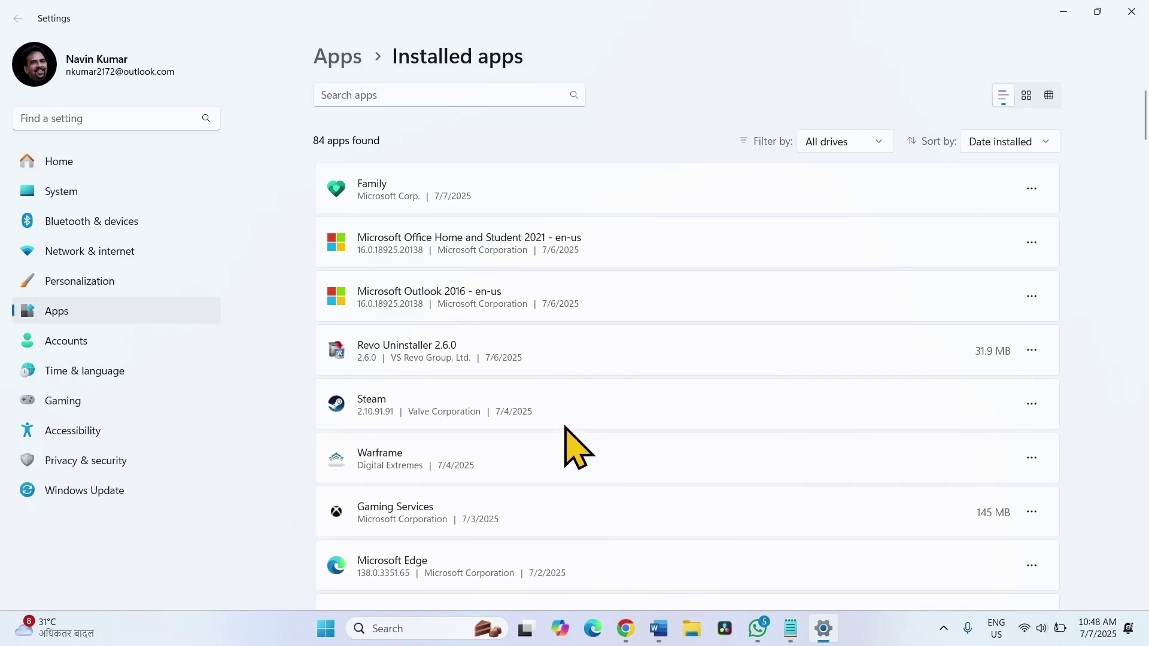
left_click(1131, 11)
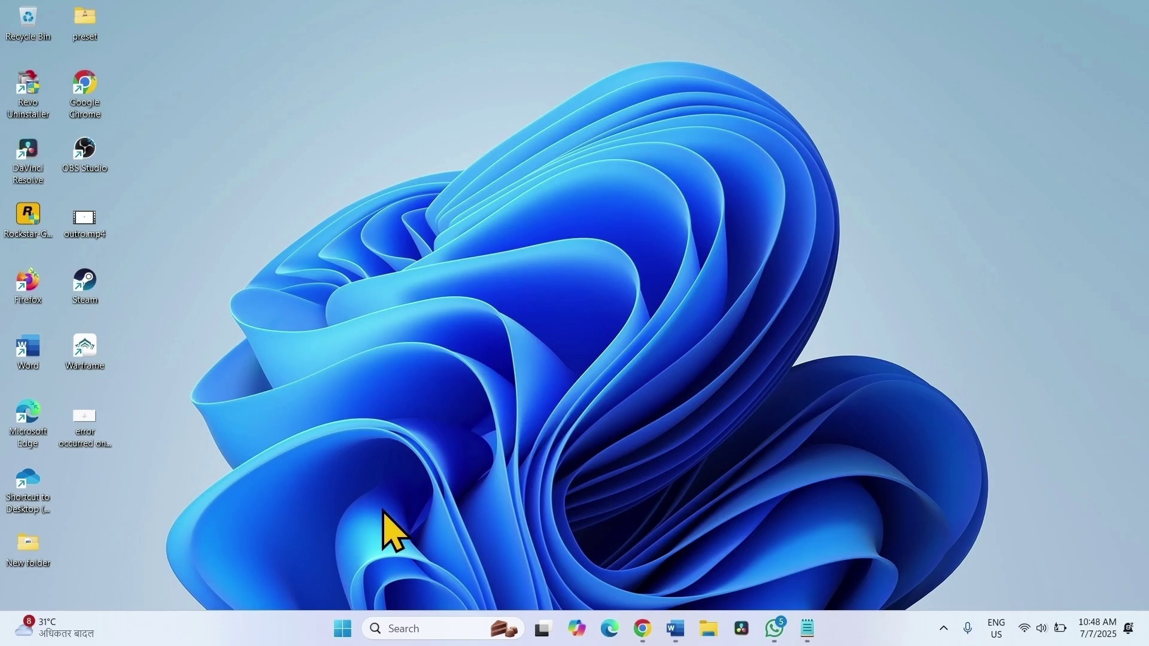
Retry the failed install on the Windows Update settings page.
left_click(343, 628)
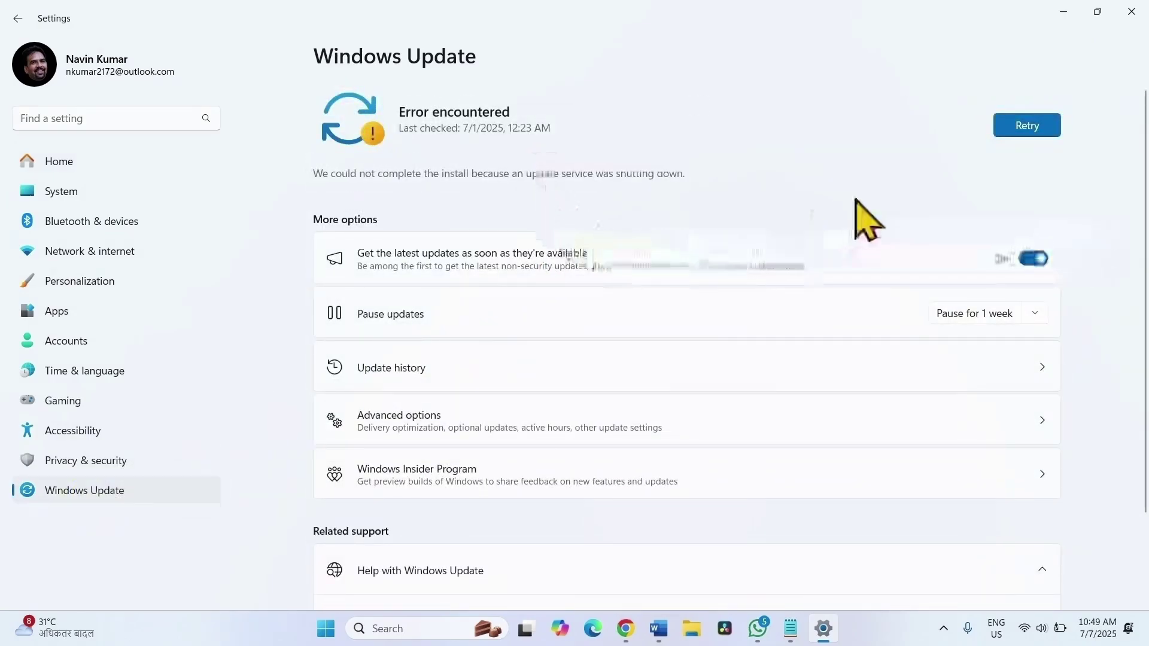
left_click(1027, 125)
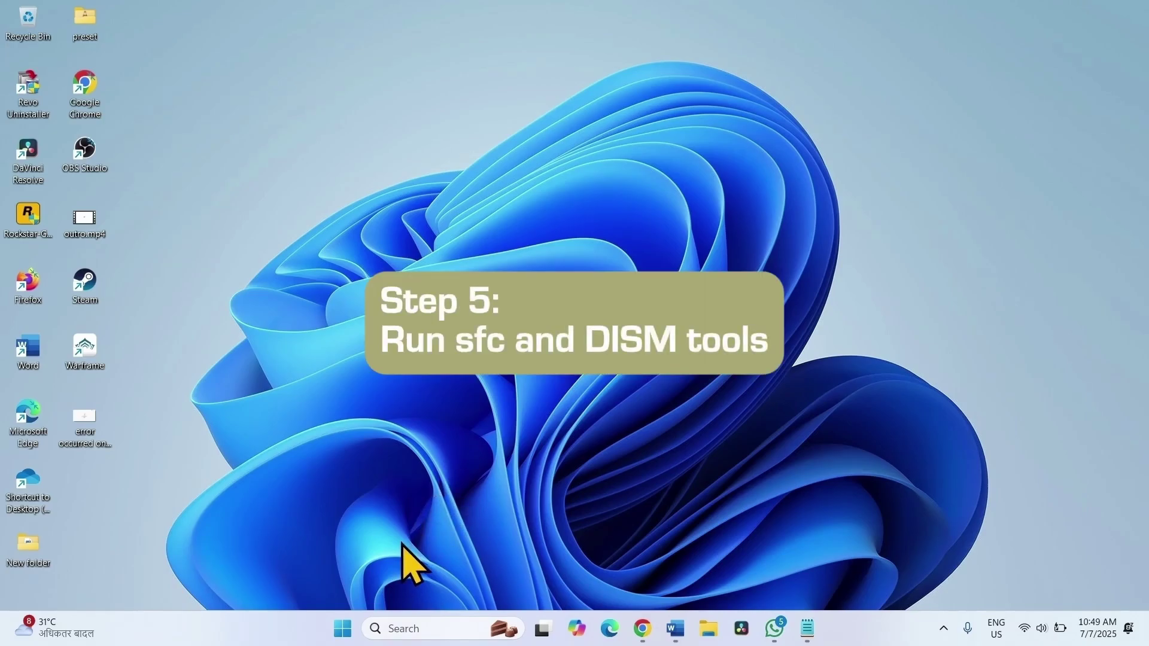
Launch Command Prompt (search 'cmd') as administrator and approve the UAC prompt.
left_click(398, 626)
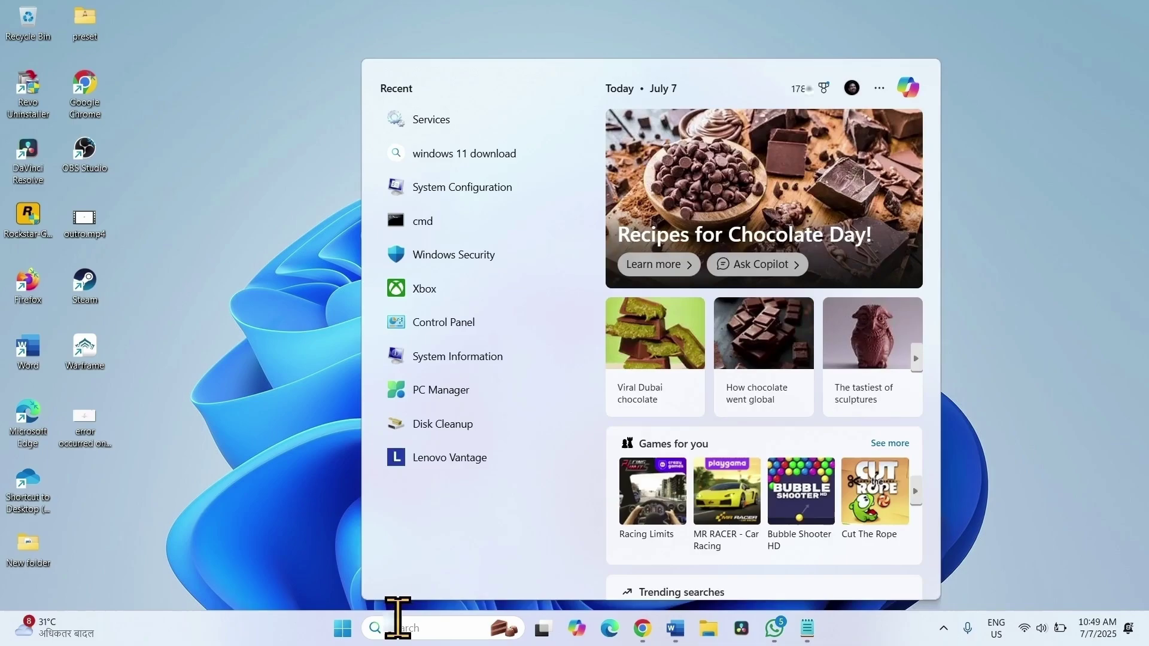
type("cmd")
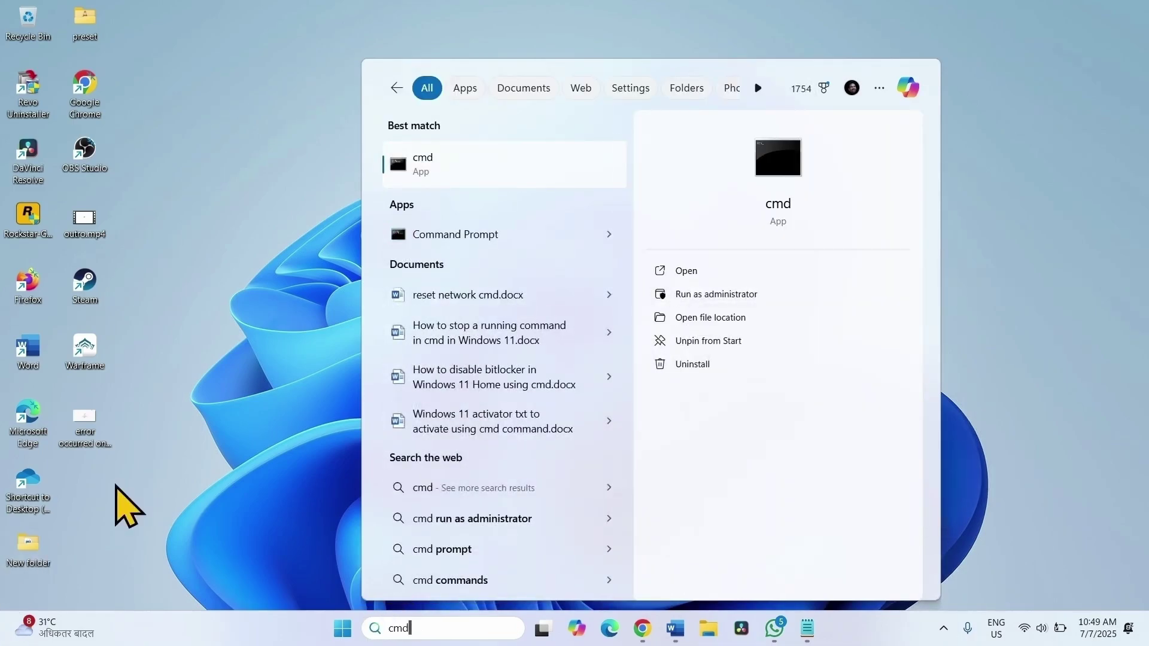
right_click(501, 237)
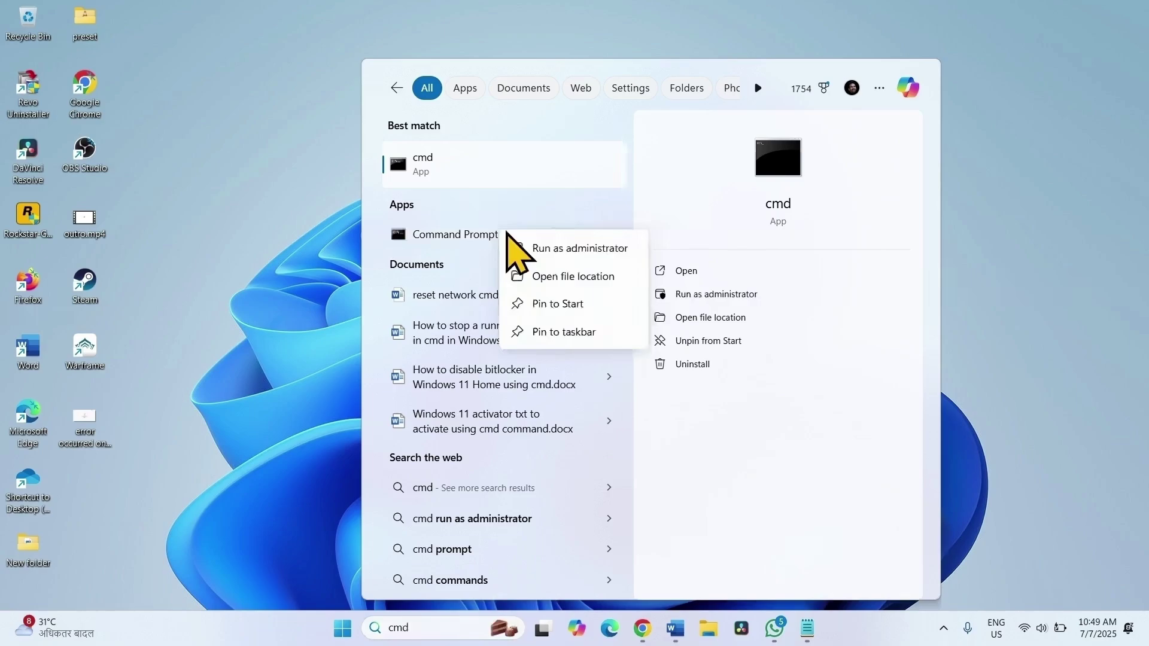
left_click(536, 249)
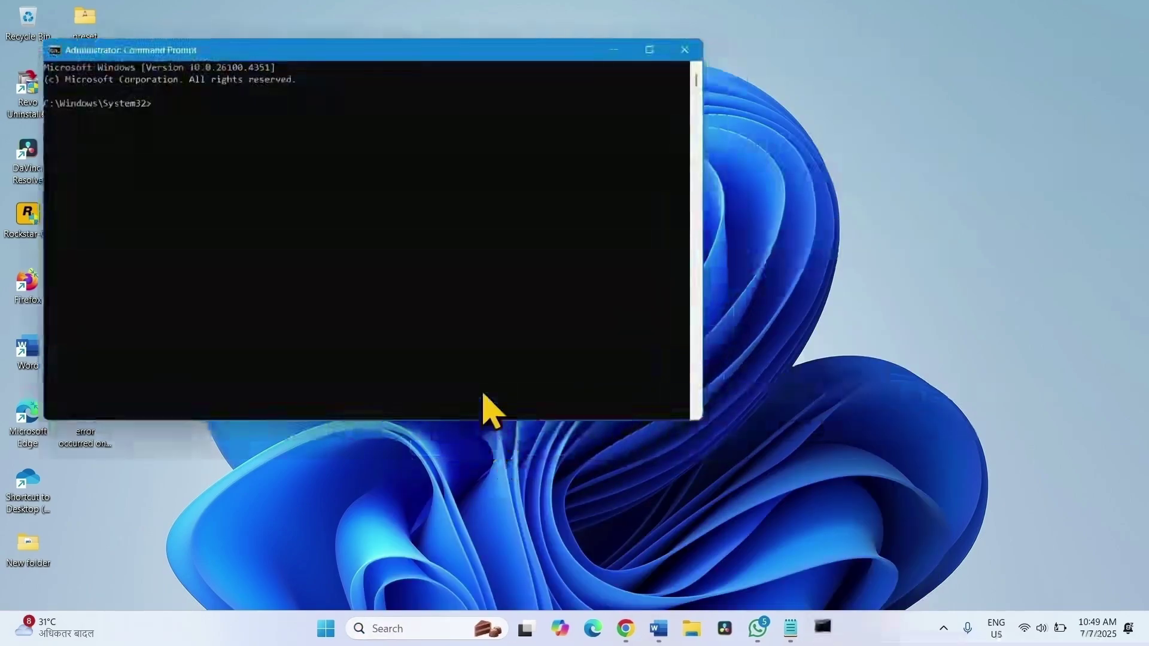
left_click(792, 626)
Copy 'dism /online /cleanup-image /restorehealth' from the notes and run it in Command Prompt.
left_click(808, 230)
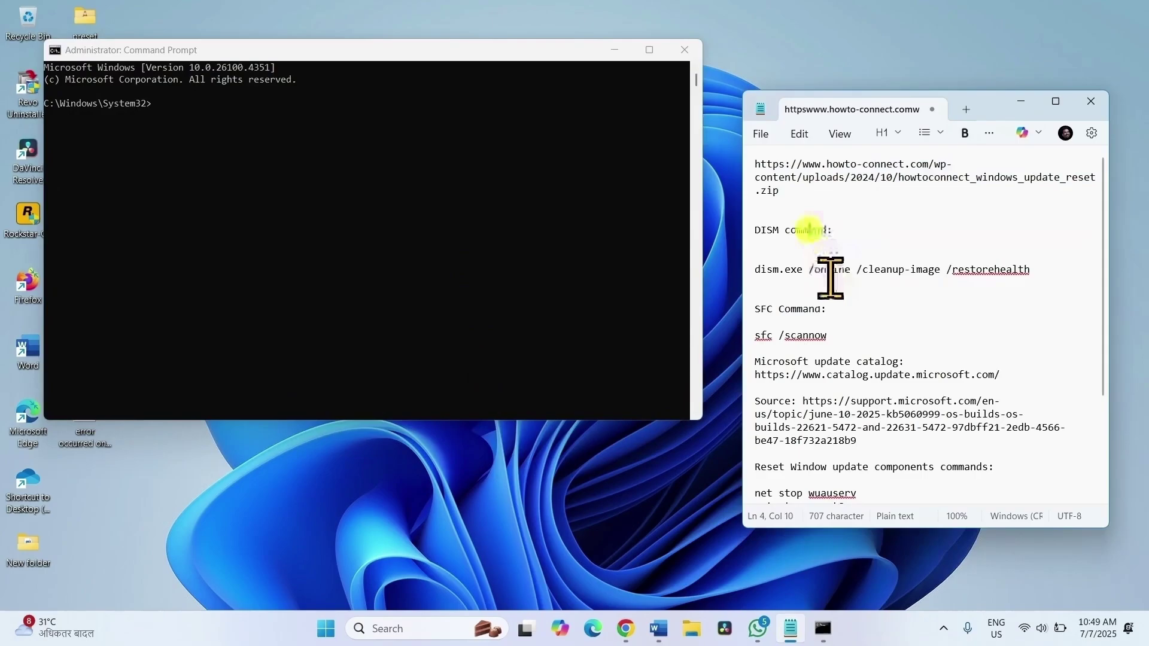
left_click_drag(851, 338, 748, 256)
left_click(849, 232)
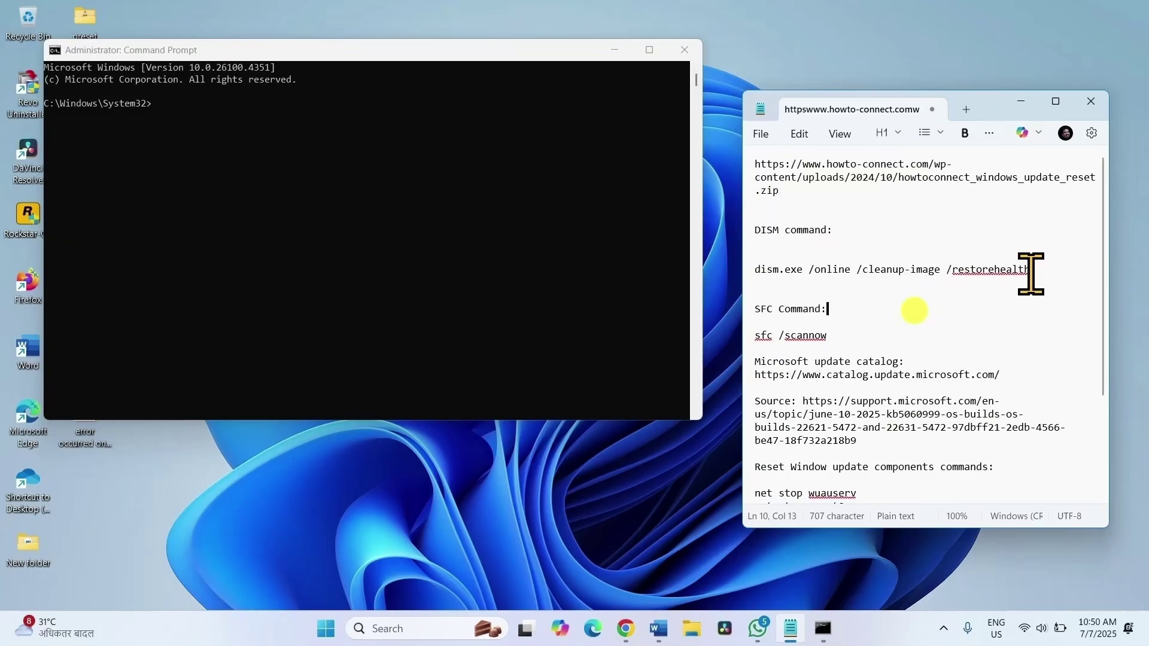
left_click_drag(1032, 270, 750, 269)
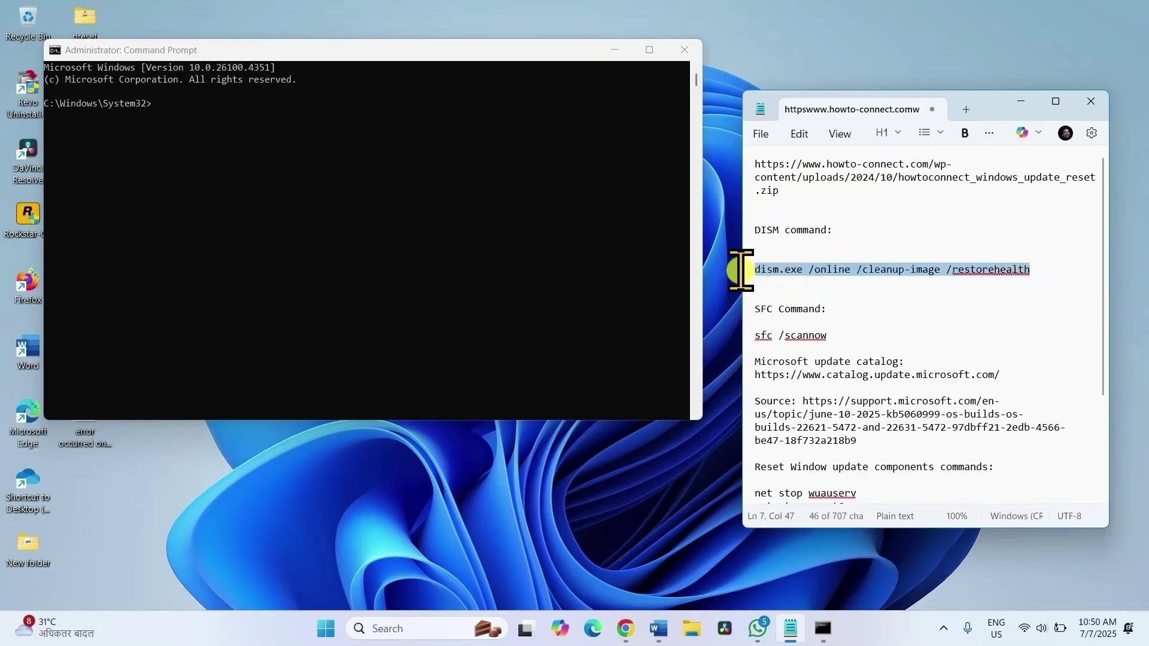
right_click(772, 267)
left_click(830, 84)
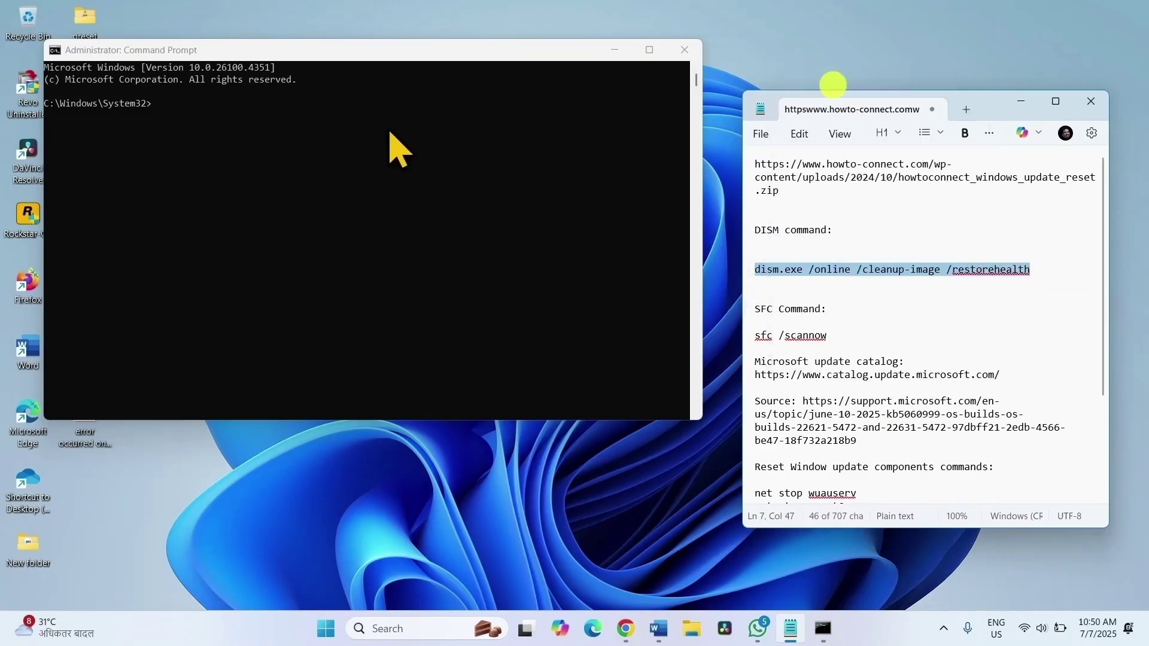
left_click(200, 126)
right_click(200, 126)
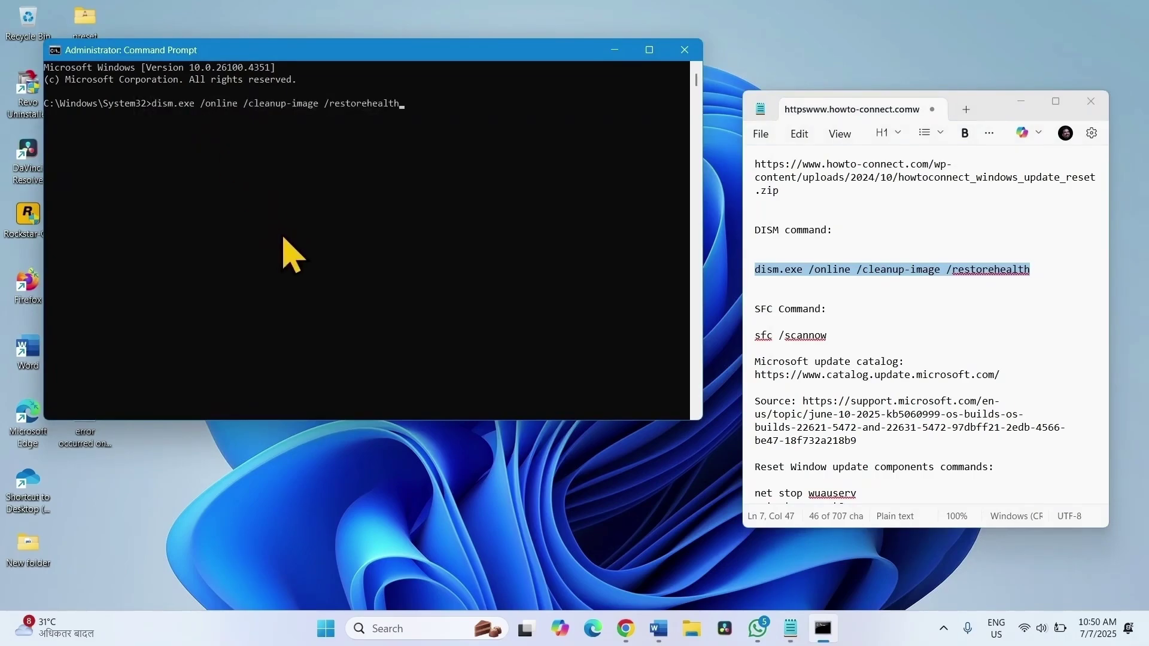
key("Return")
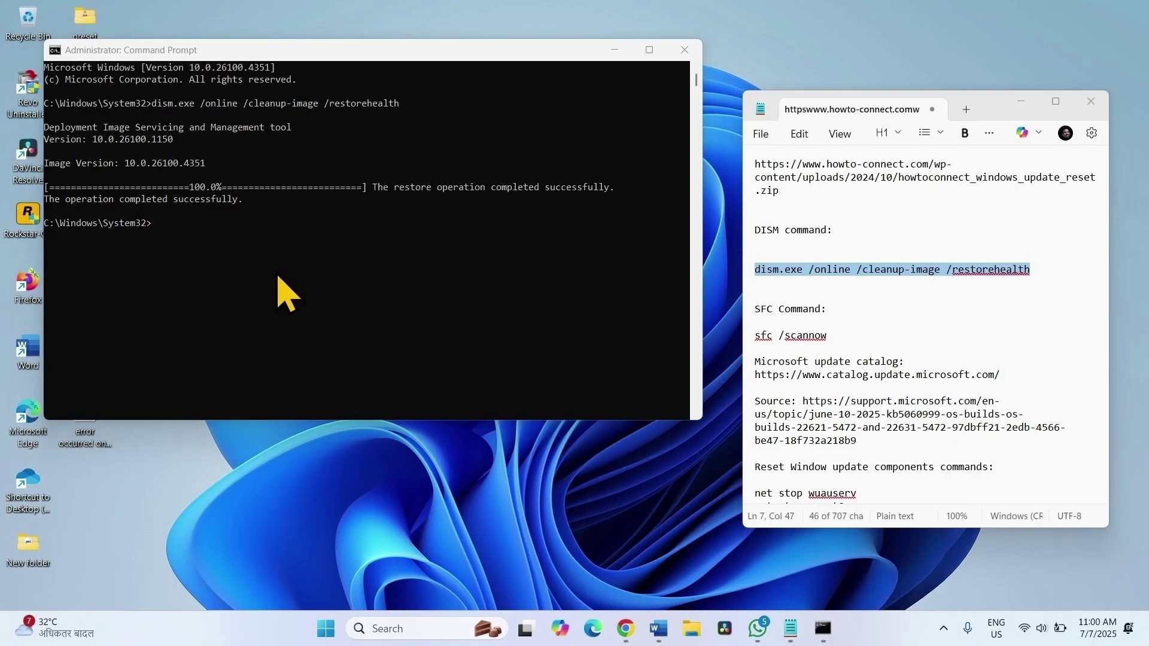
Copy 'sfc /scannow' from the notes and run the system file scan.
left_click(866, 328)
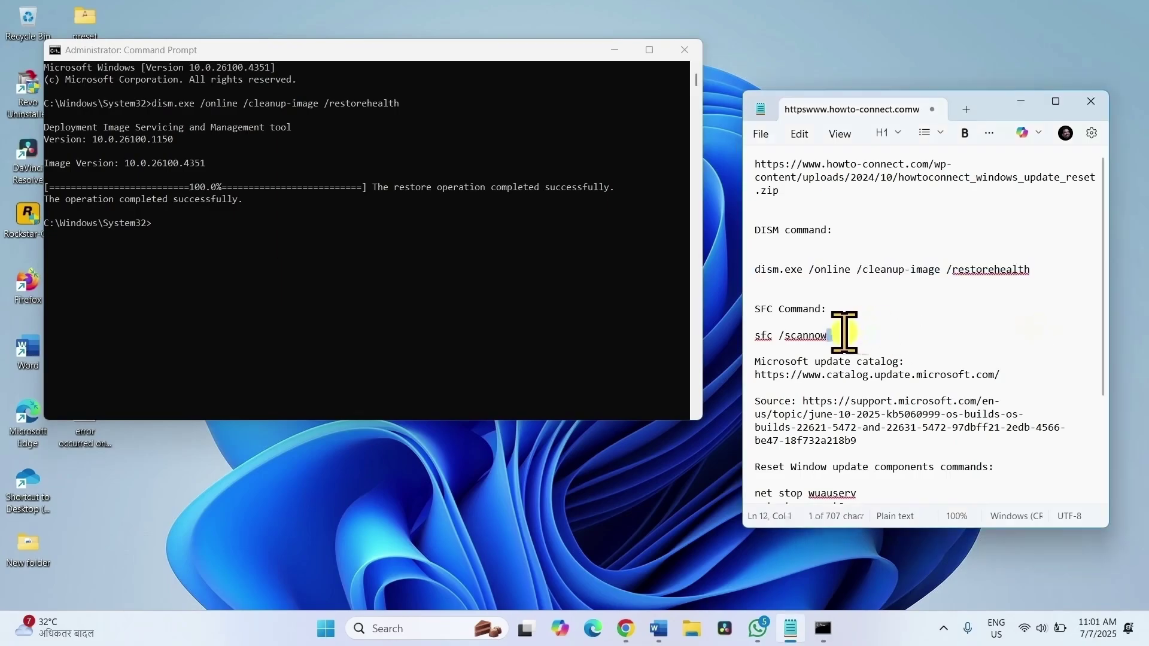
left_click_drag(831, 335, 745, 335)
right_click(769, 334)
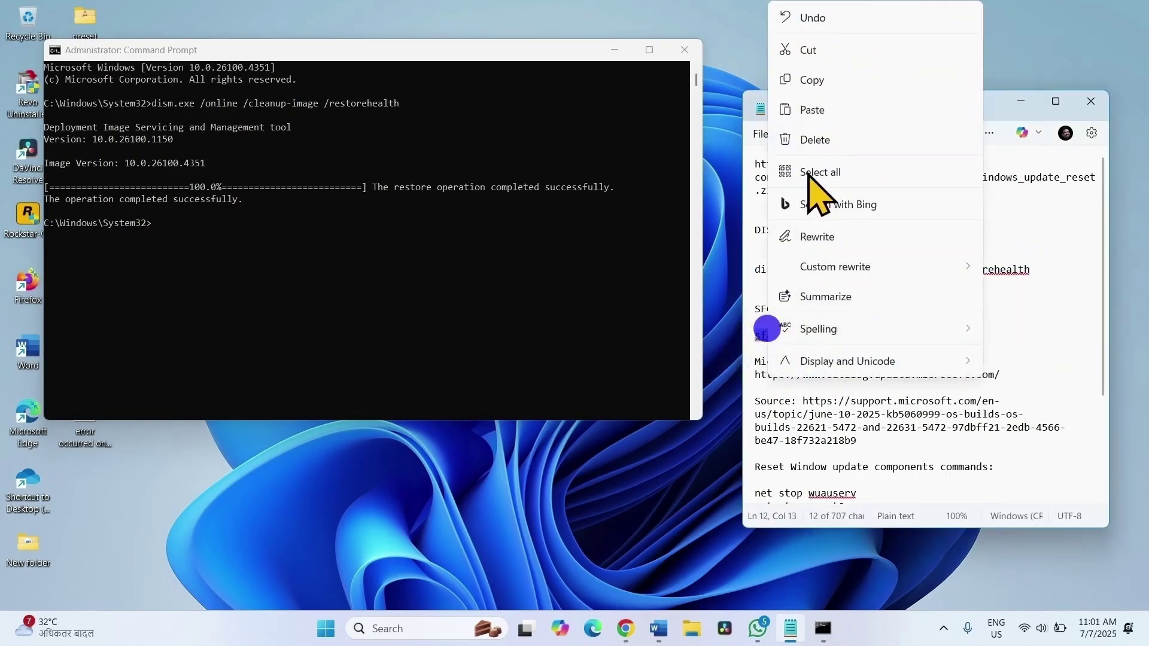
left_click(811, 84)
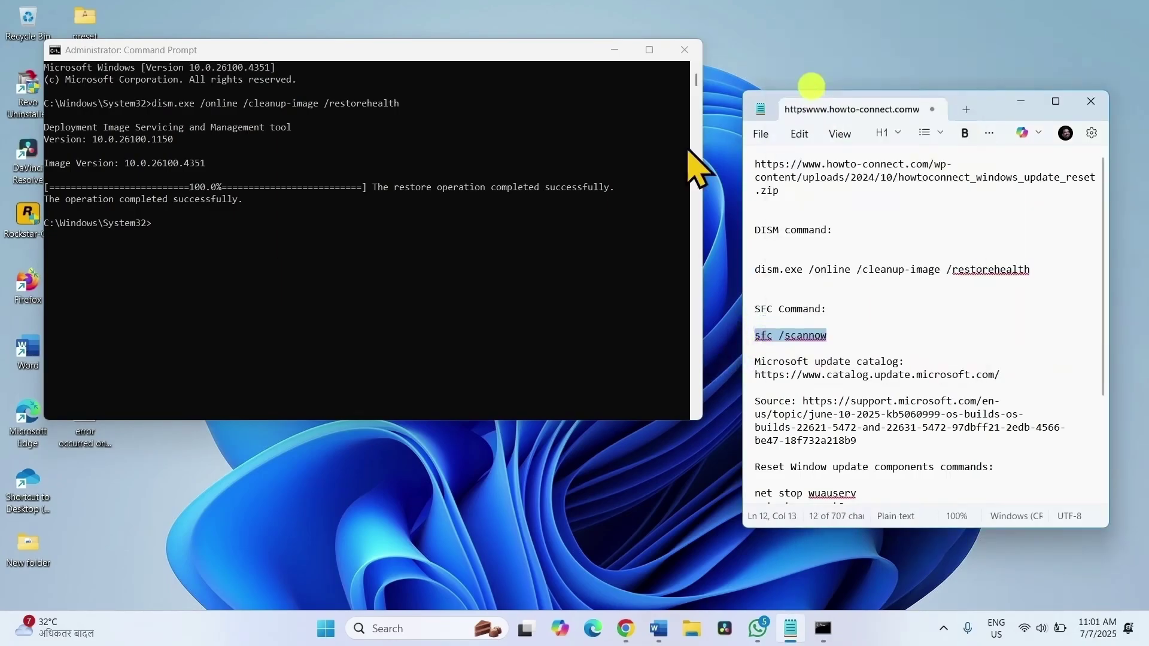
left_click(158, 222)
right_click(164, 230)
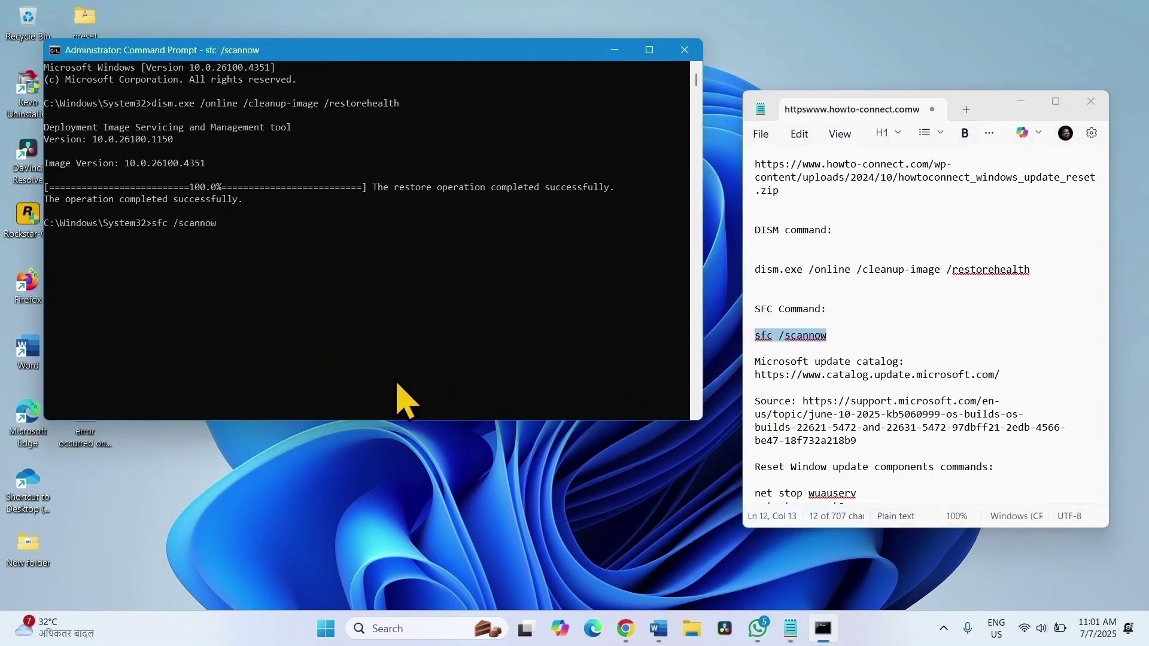
key("Return")
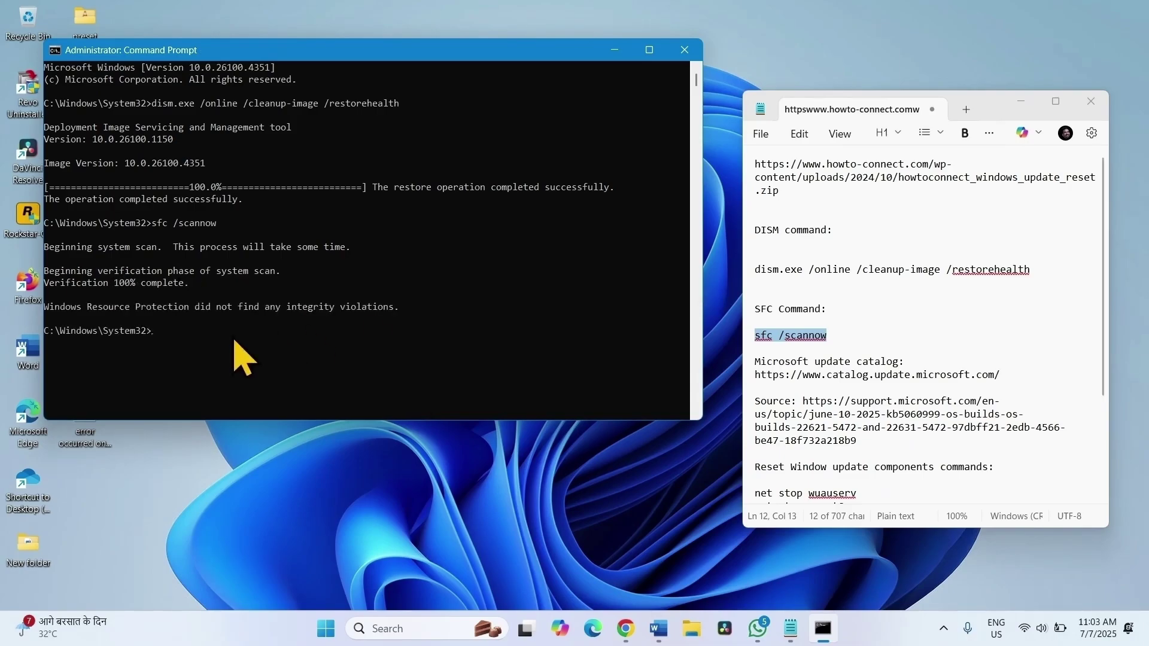
Close Command Prompt and the notes, leaving the Windows desktop.
left_click(684, 50)
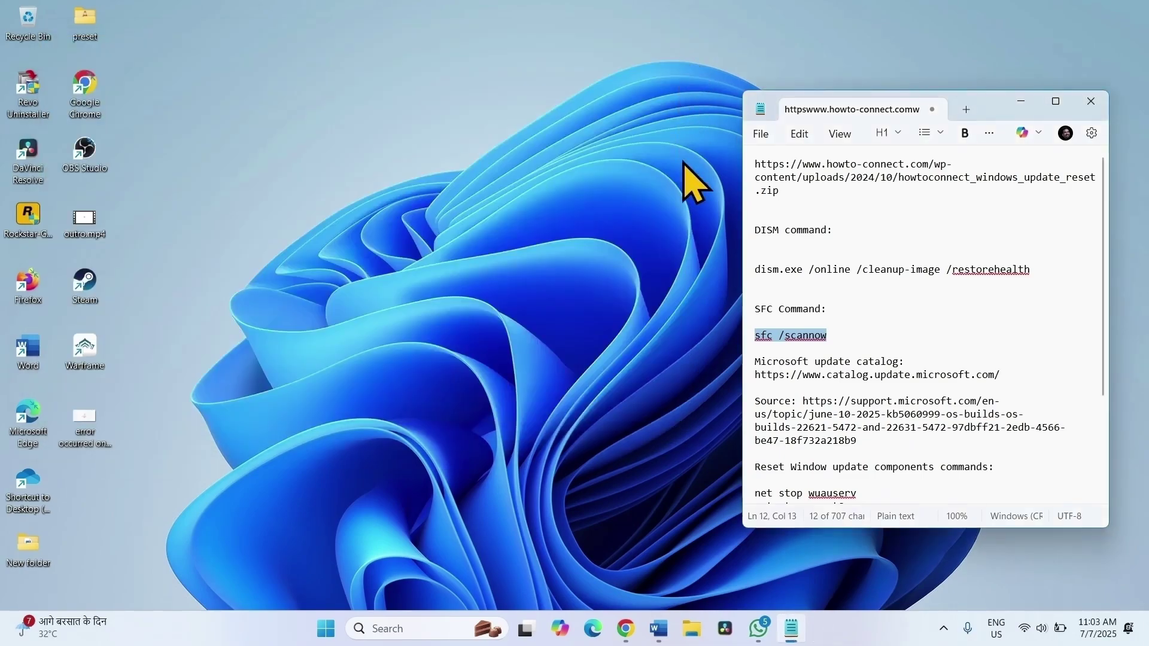
left_click(1096, 102)
left_click(359, 628)
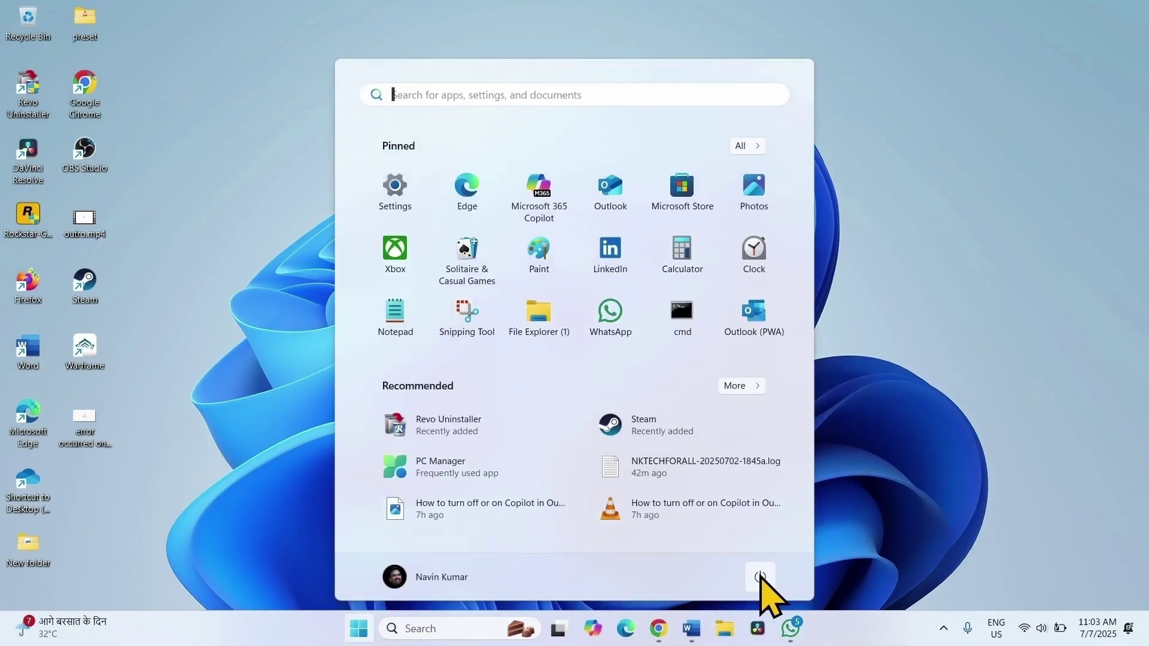
left_click(760, 576)
left_click(957, 390)
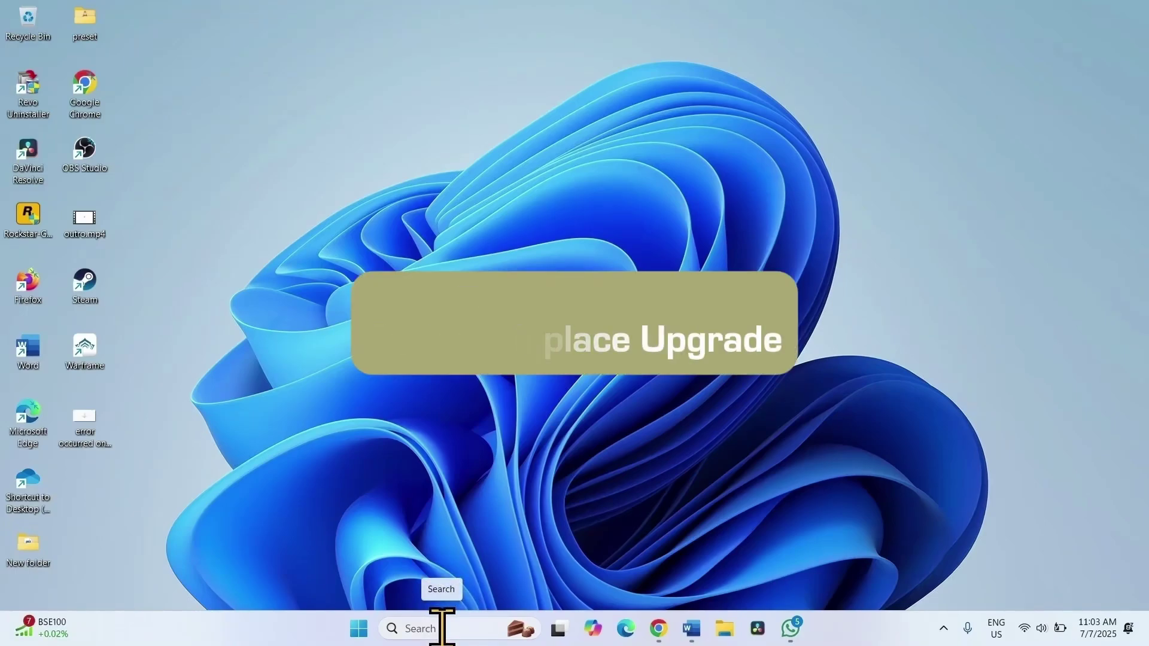
Google 'windows 11 download' in a new Chrome window and open Microsoft's Download Windows 11 page.
left_click(660, 628)
right_click(661, 628)
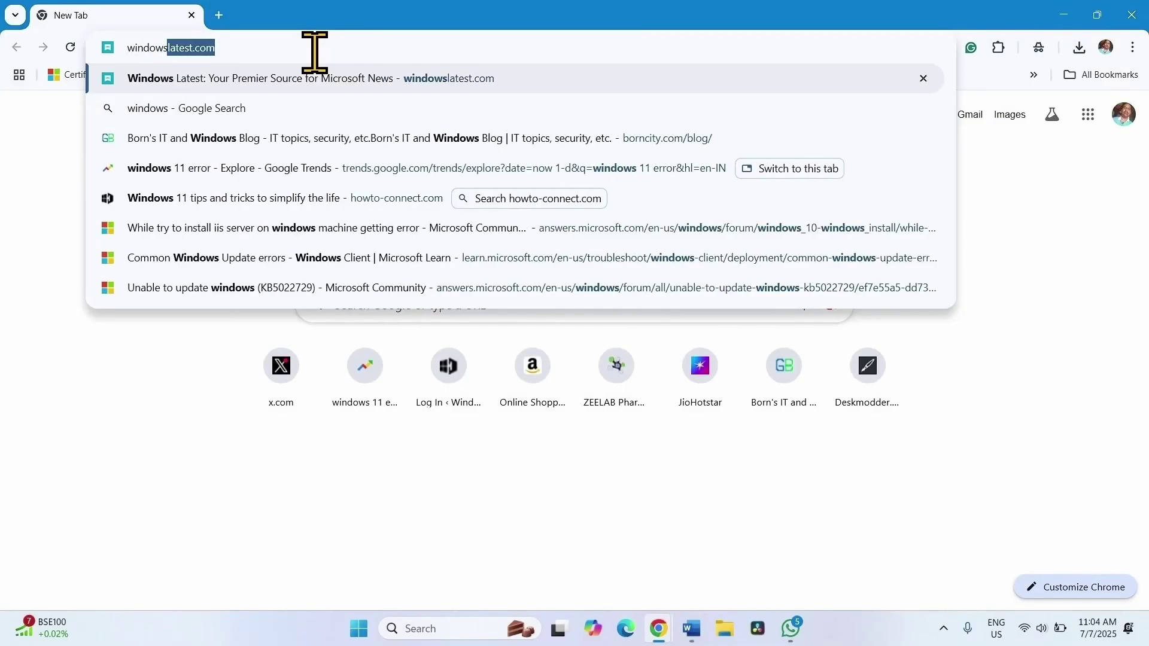
type("11 ")
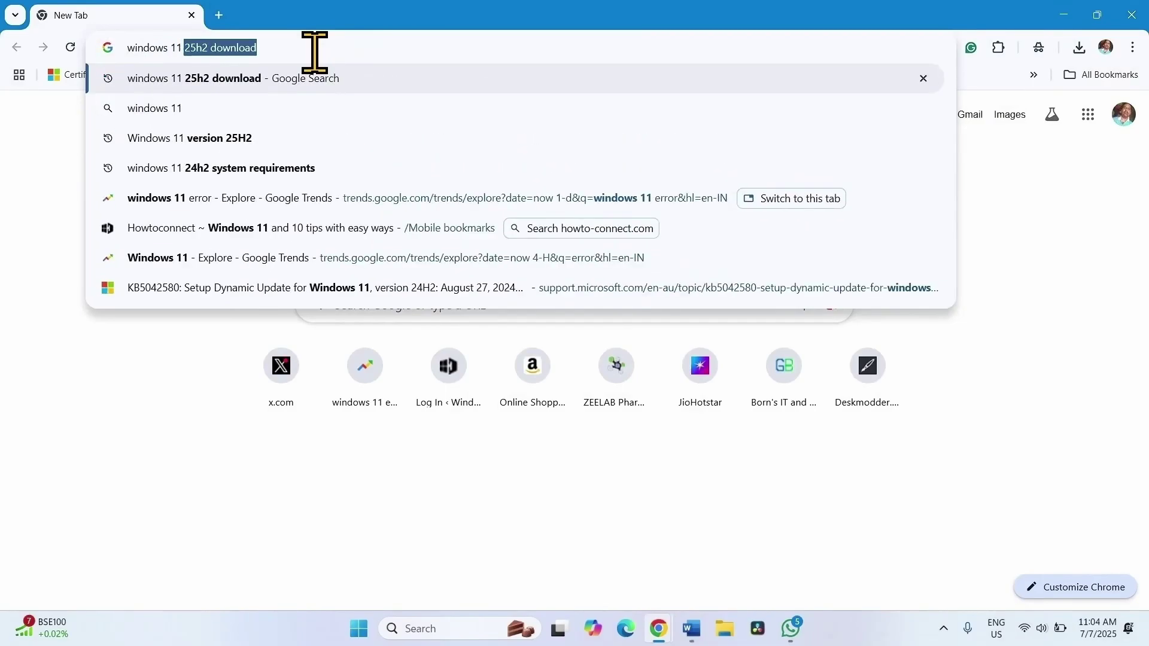
type("download")
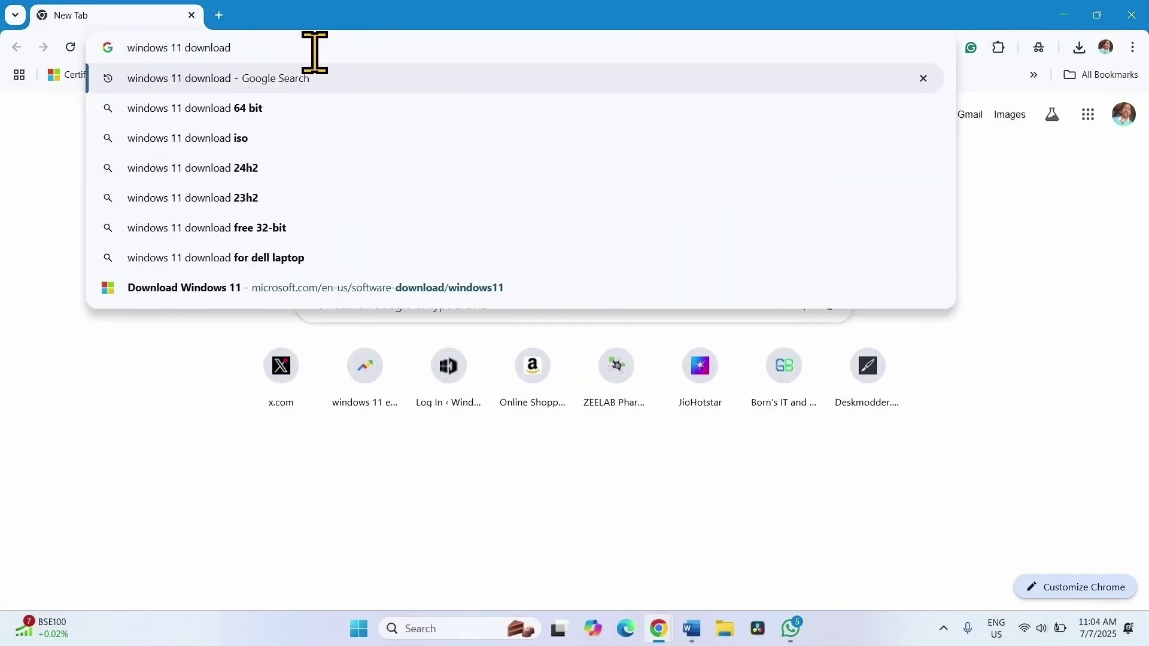
key("Return")
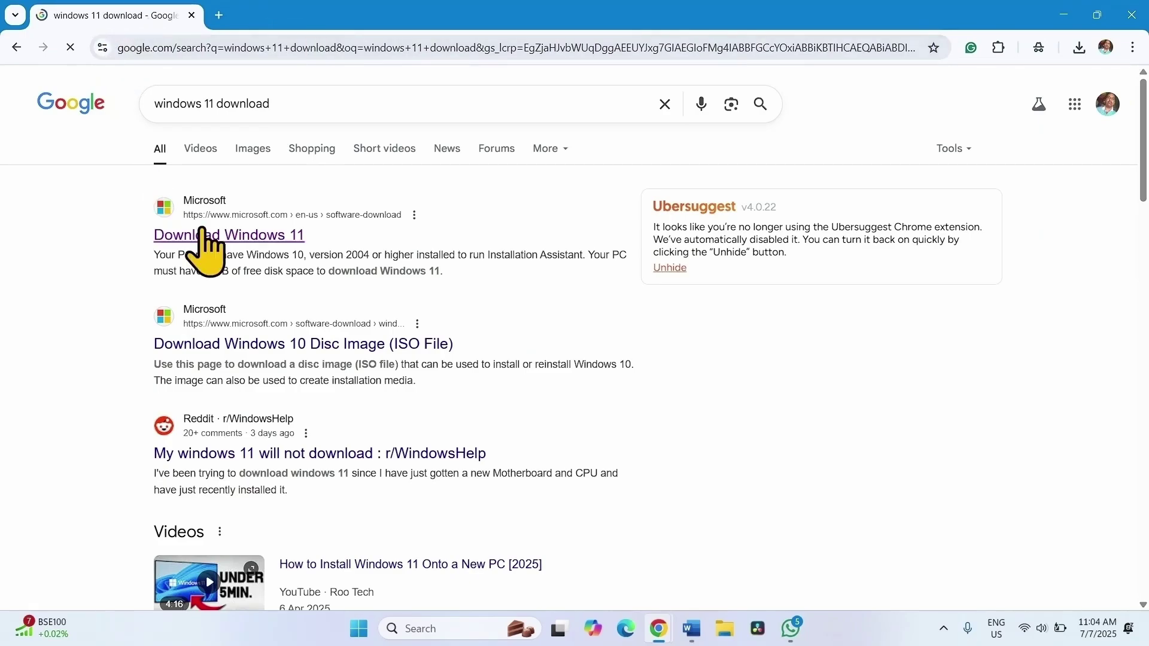
left_click(237, 247)
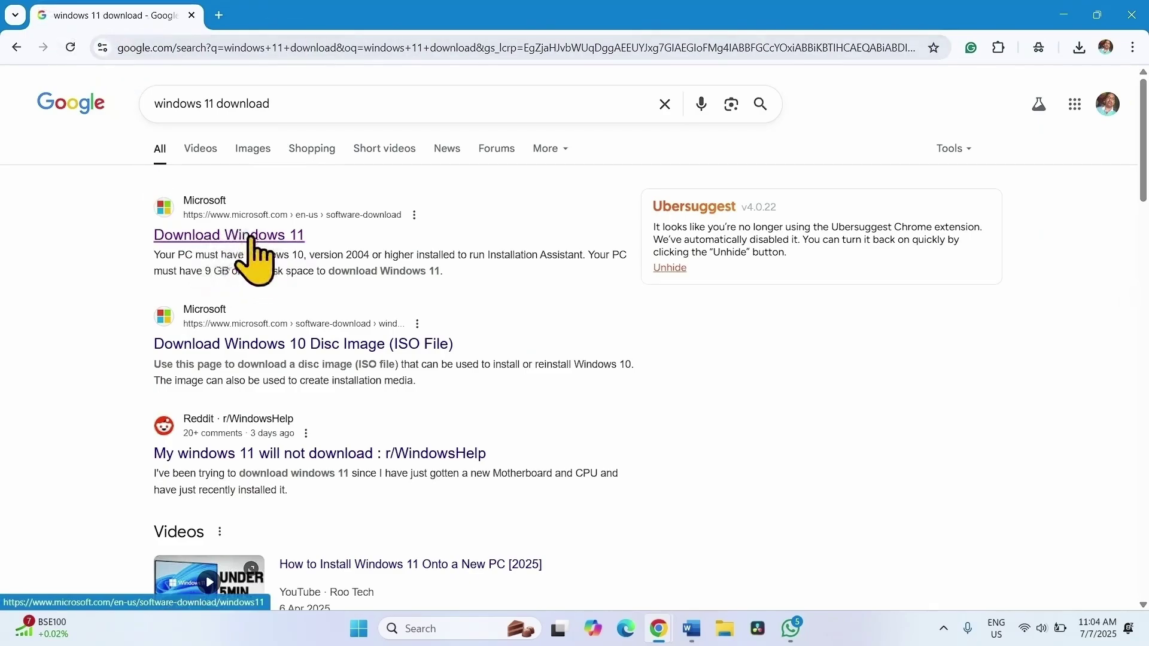
left_click(250, 236)
Select 'Windows 11 (multi-edition ISO for x64 devices)' in the Disk Image (ISO) section and confirm.
scroll(455, 356, "down", 13)
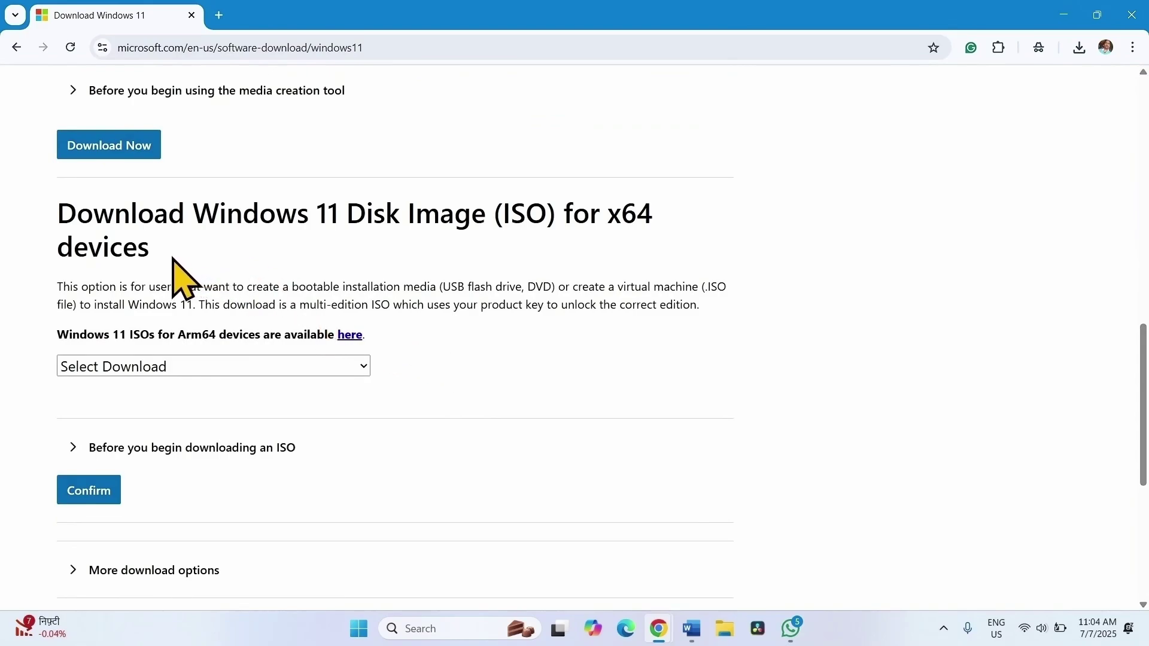
left_click_drag(156, 249, 20, 225)
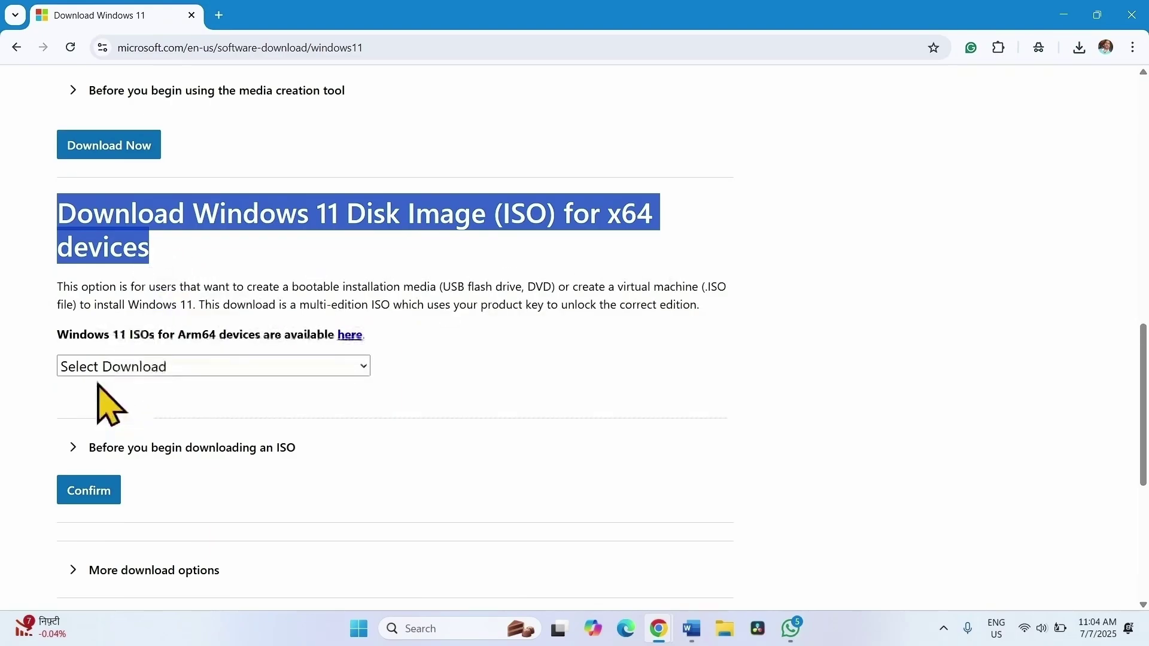
left_click(84, 393)
left_click(103, 369)
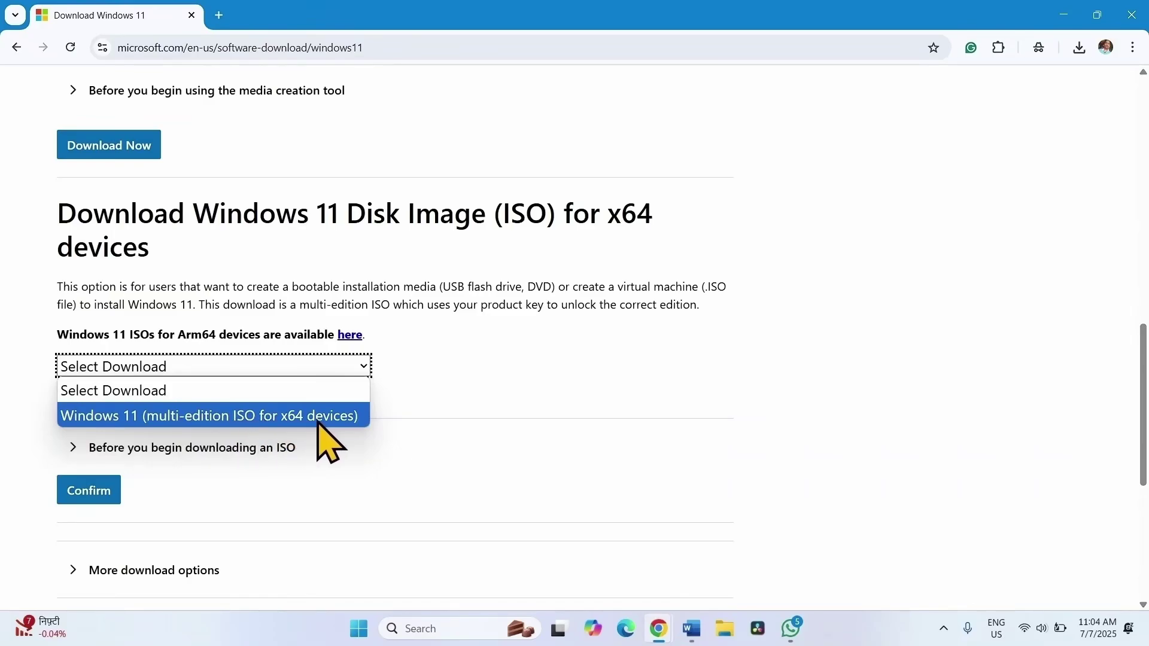
left_click(335, 417)
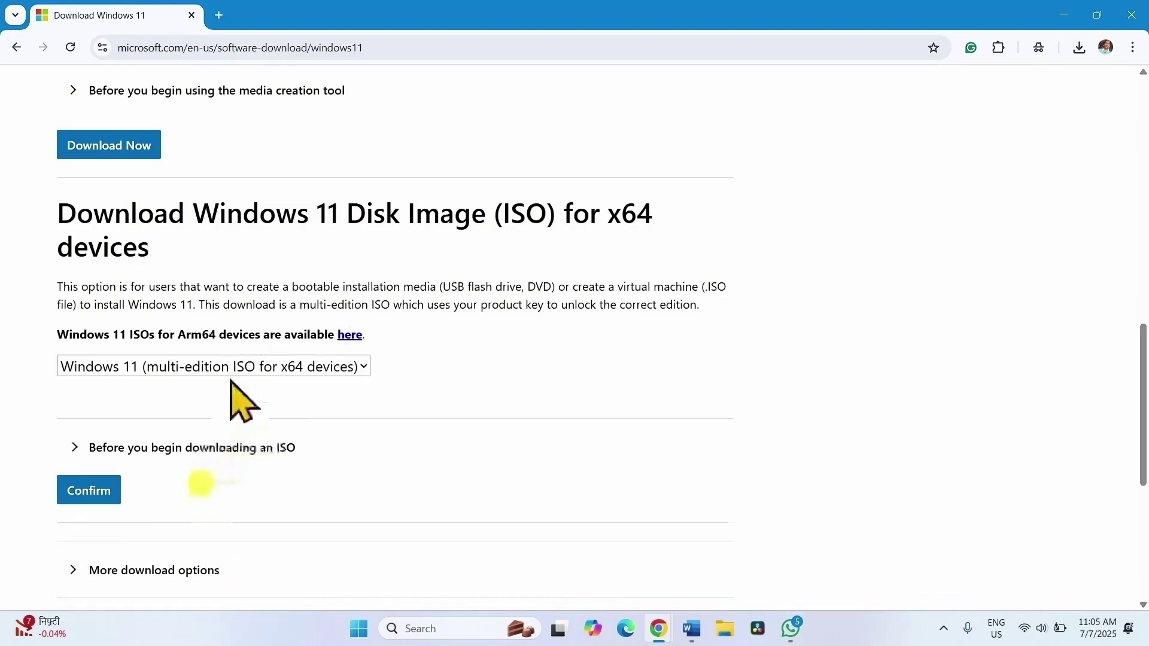
left_click(82, 494)
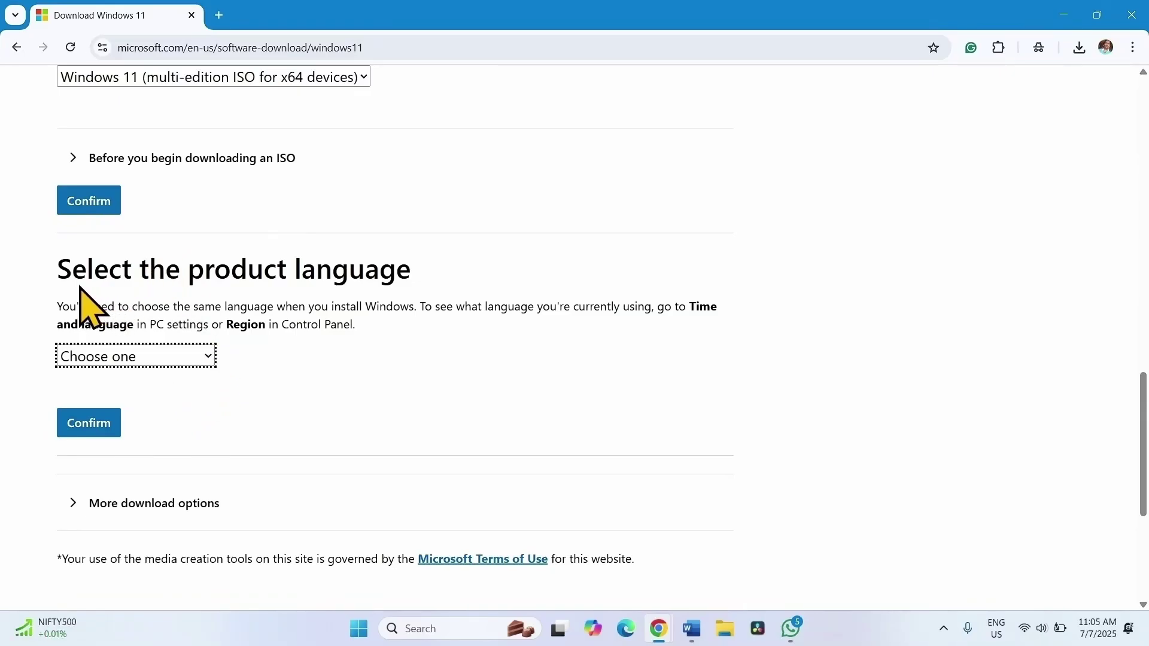
left_click(181, 358)
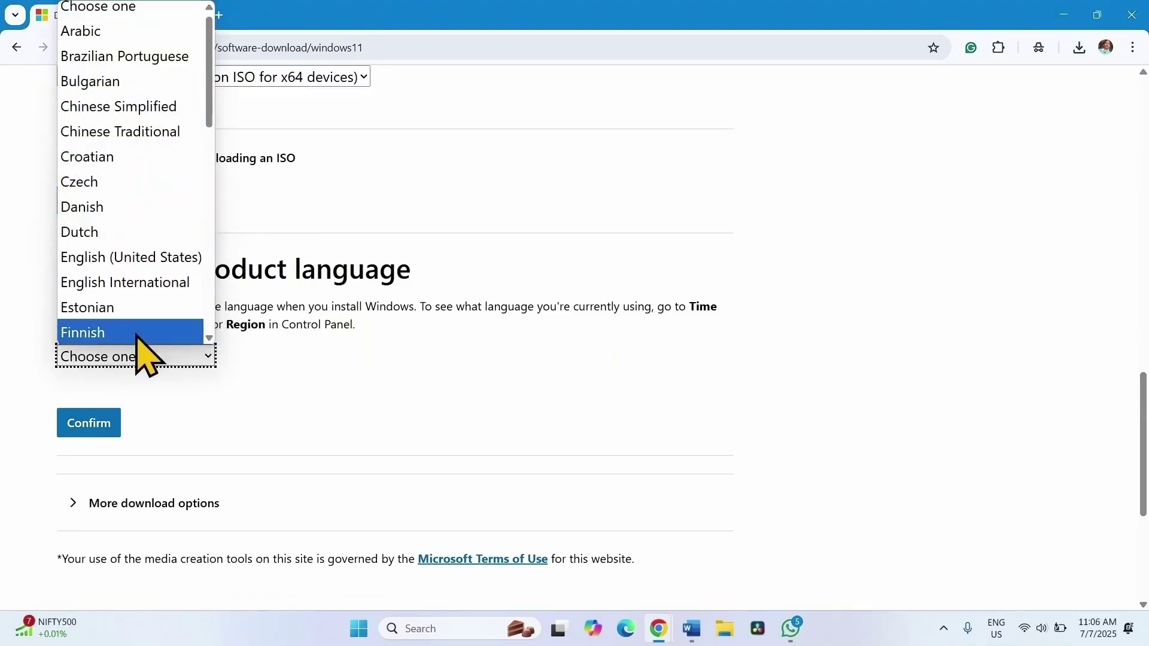
left_click(363, 375)
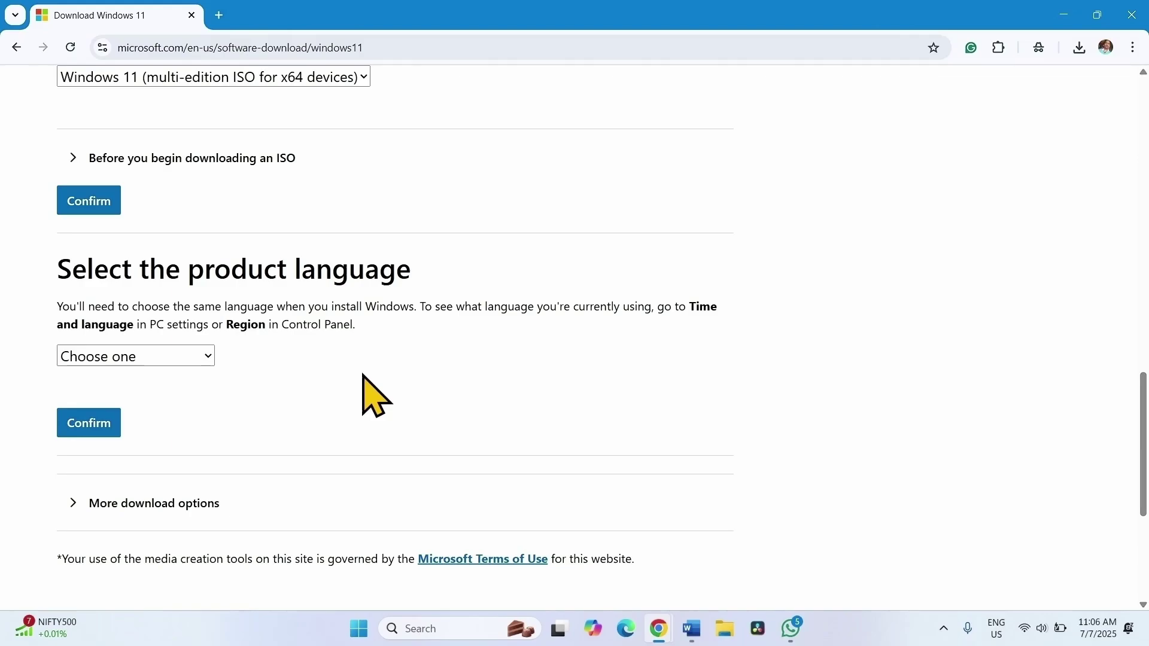
Verify English (United States) under Time & language > Language & region, then close Settings.
left_click(359, 628)
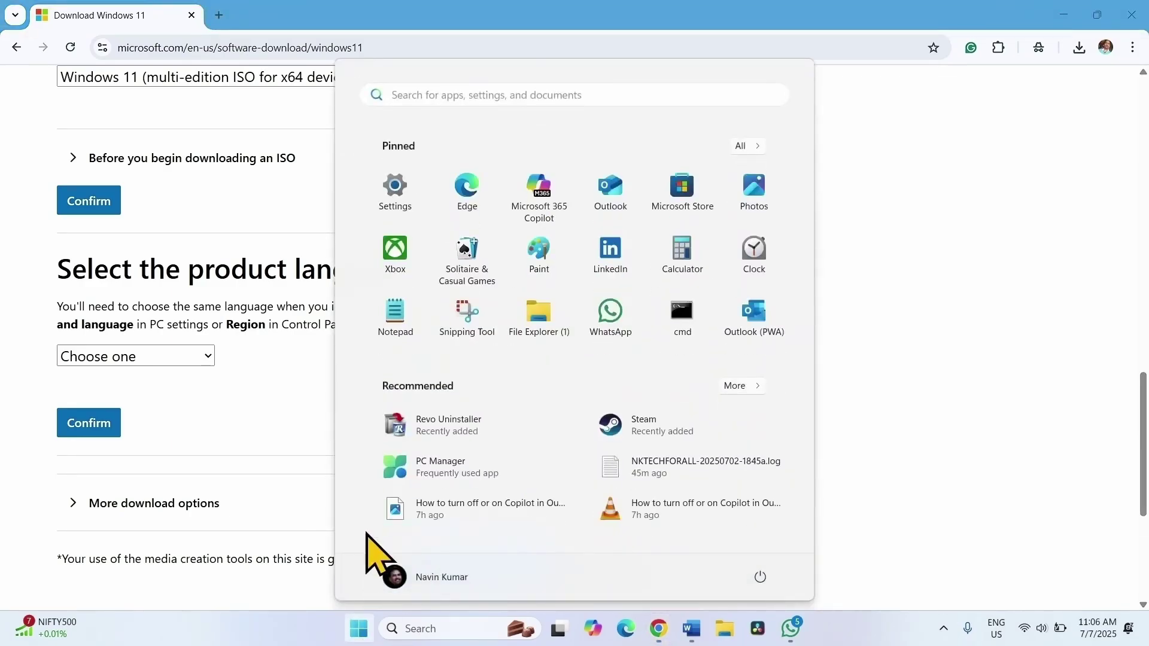
left_click(395, 190)
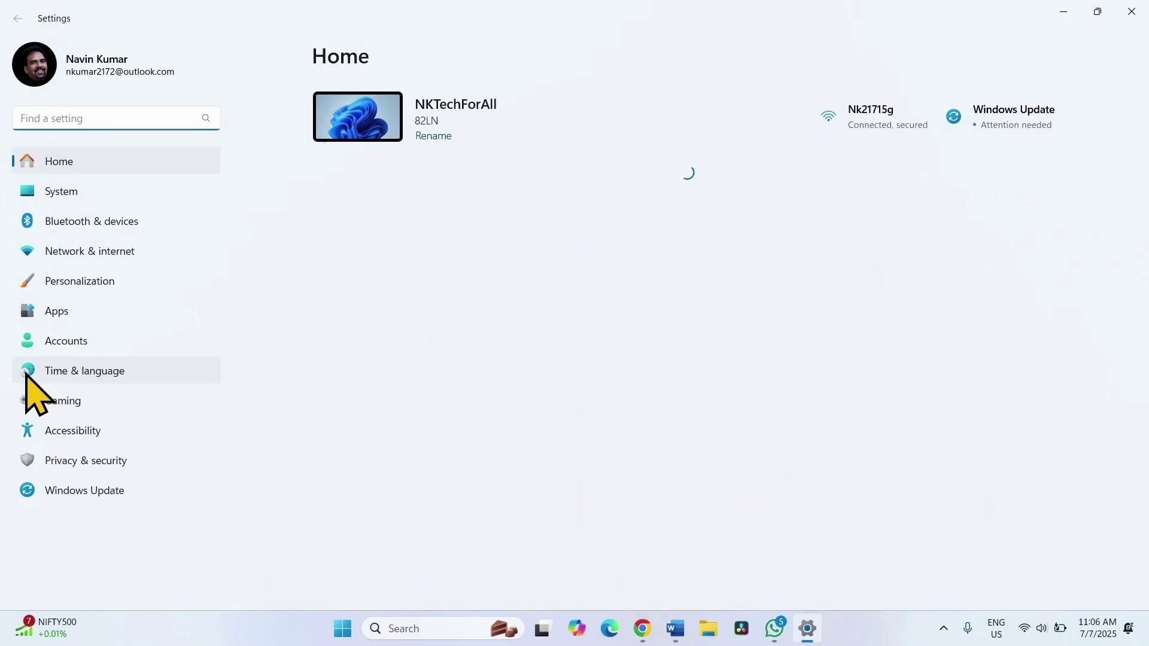
left_click(57, 372)
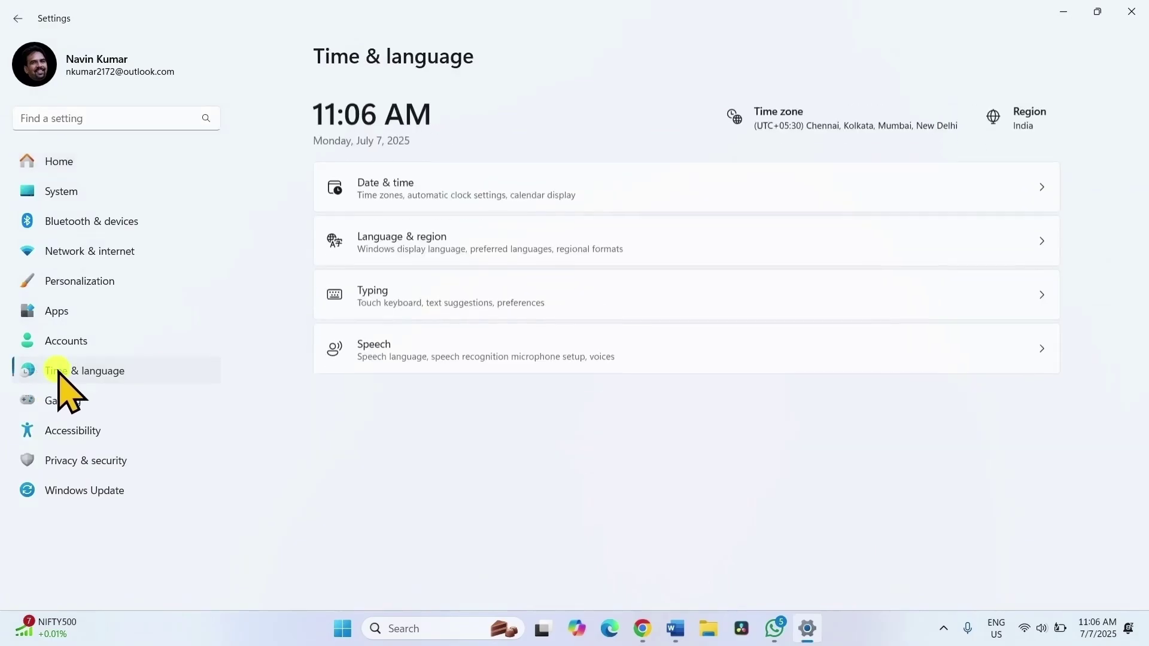
left_click(450, 235)
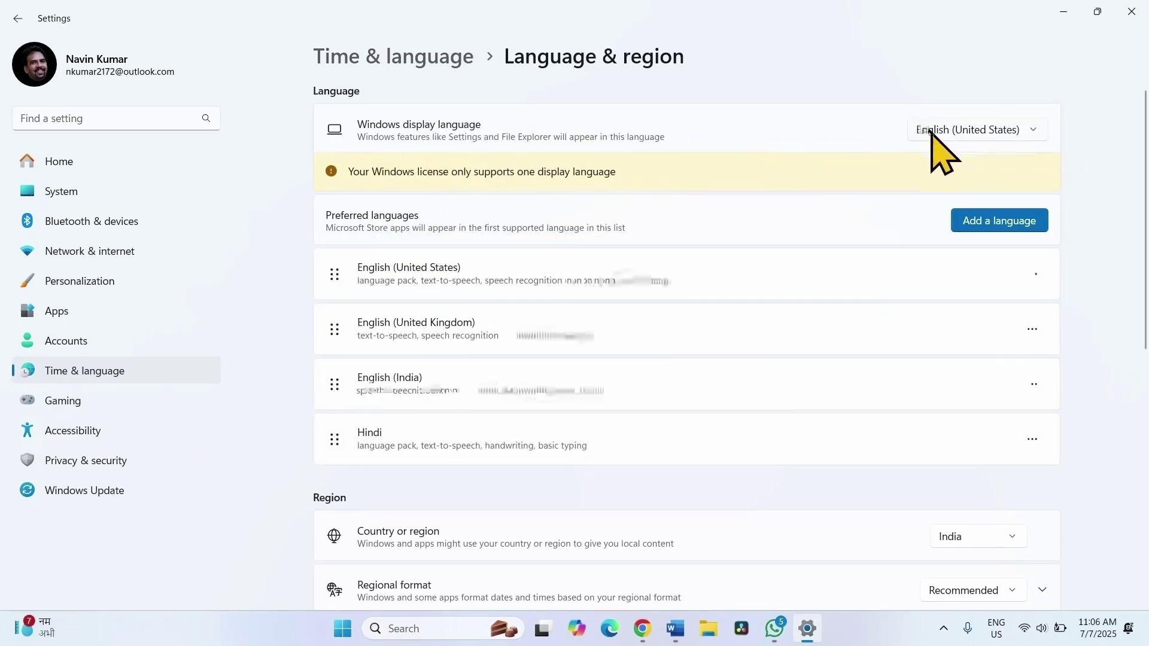
left_click(1128, 12)
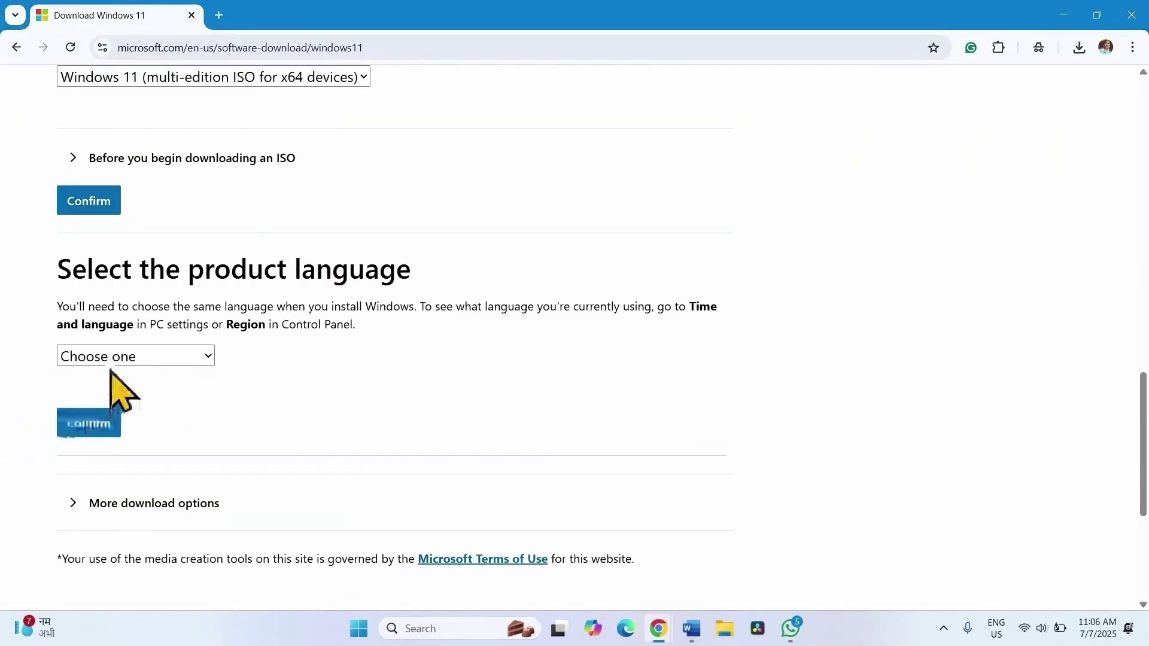
Pick English (United States) as the product language and confirm to get the 64-bit Download link.
left_click(115, 357)
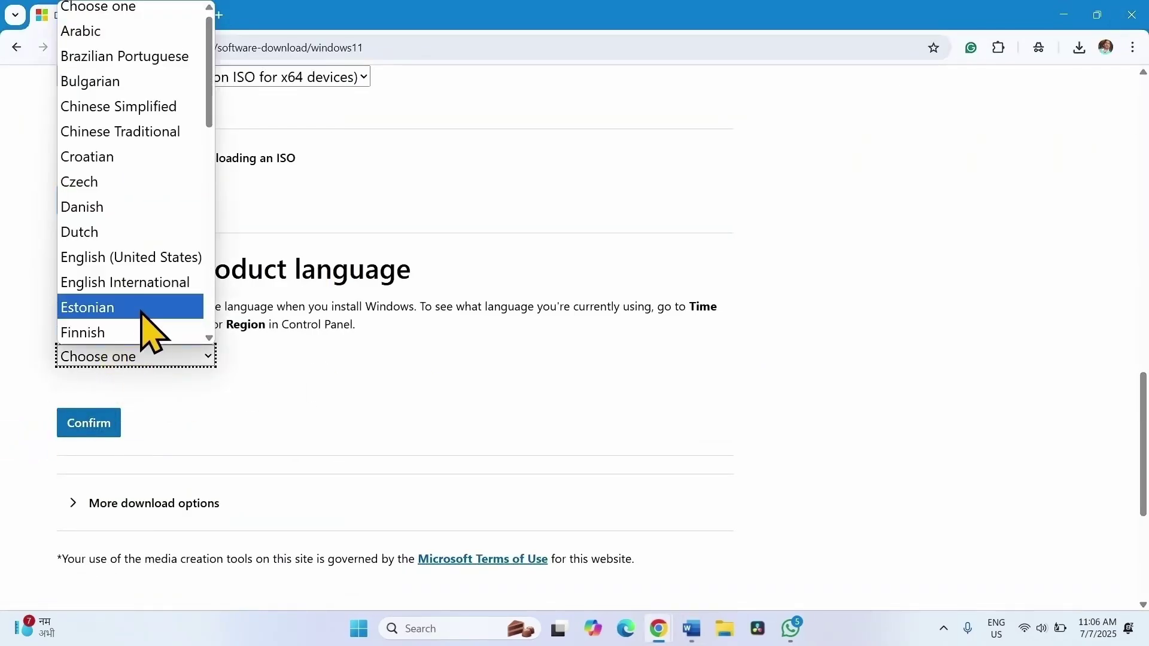
left_click(136, 258)
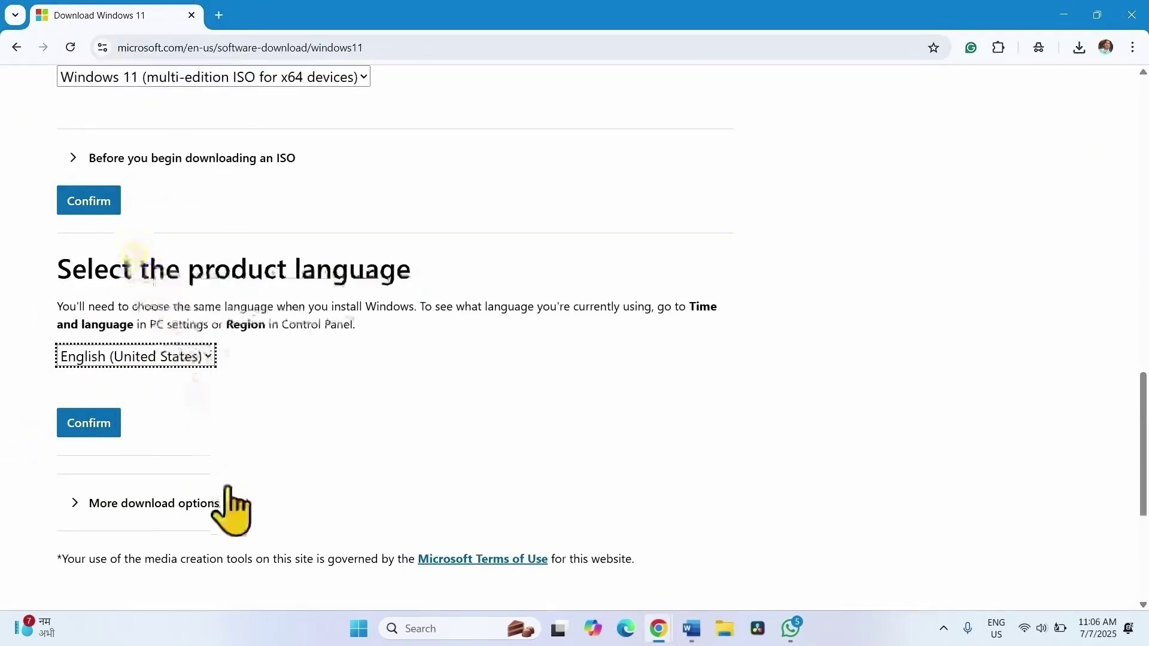
left_click(91, 426)
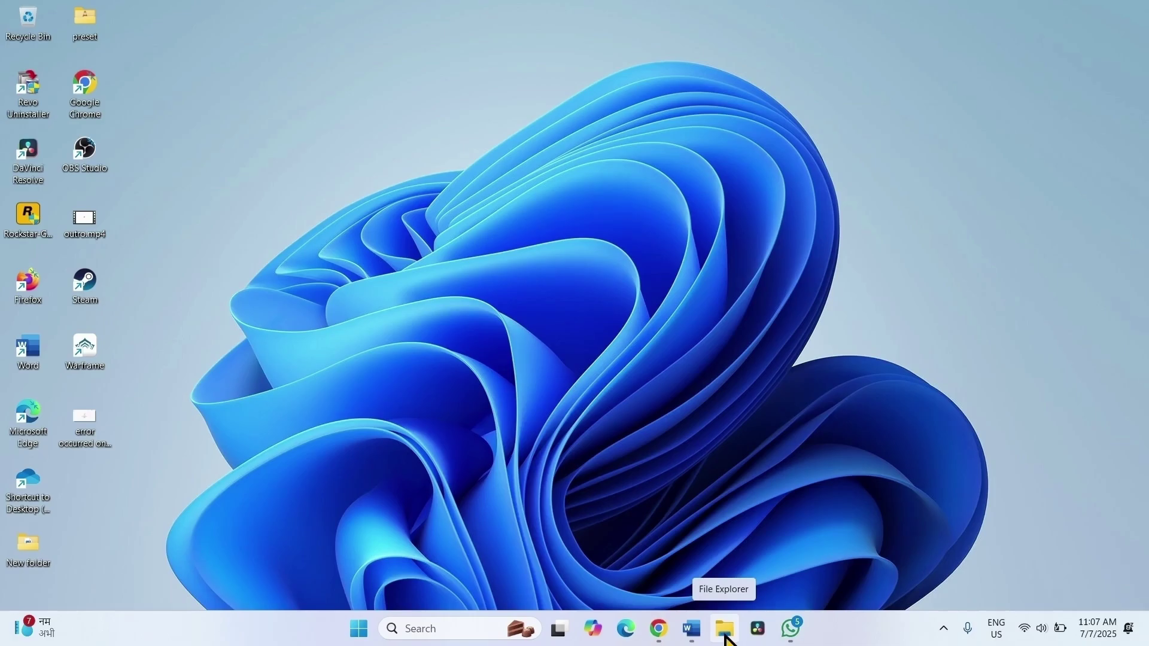
Mount Win11_24H2_English_x64.iso from Downloads and run setup.exe from DVD Drive (F:), approving UAC.
left_click(725, 635)
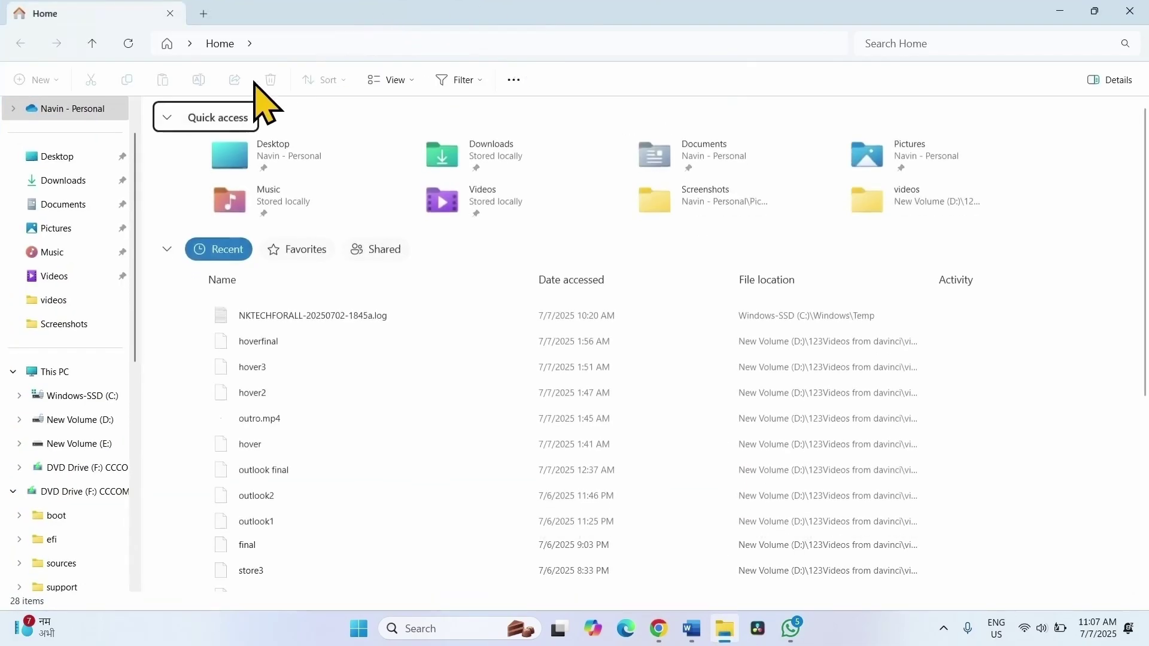
left_click(73, 180)
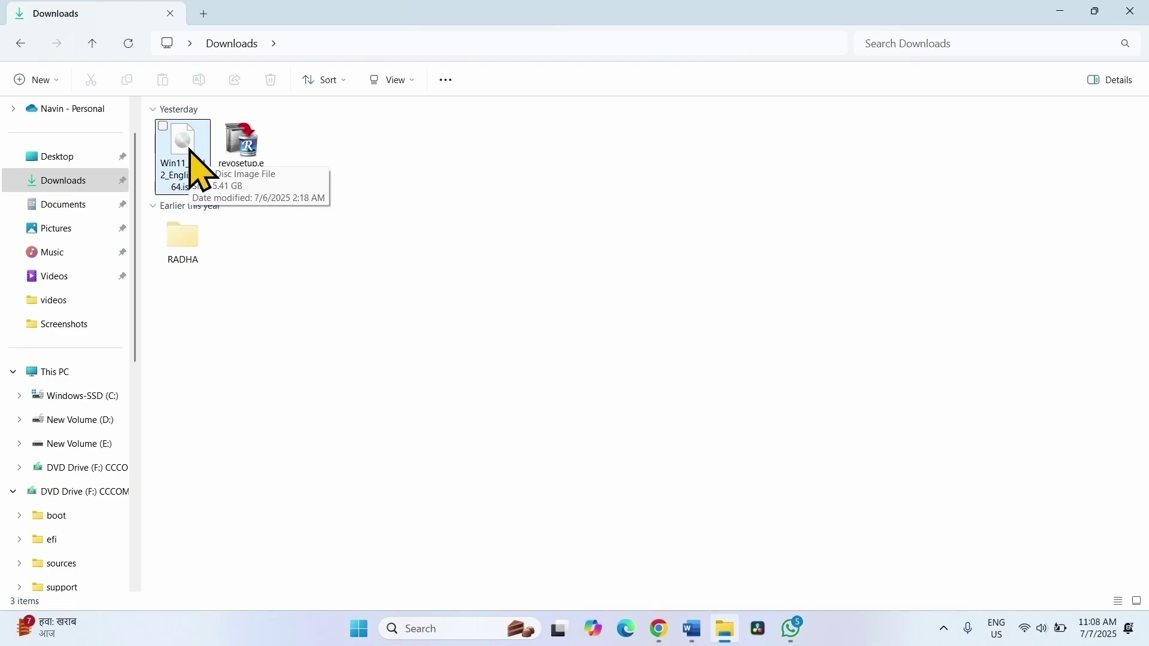
right_click(191, 159)
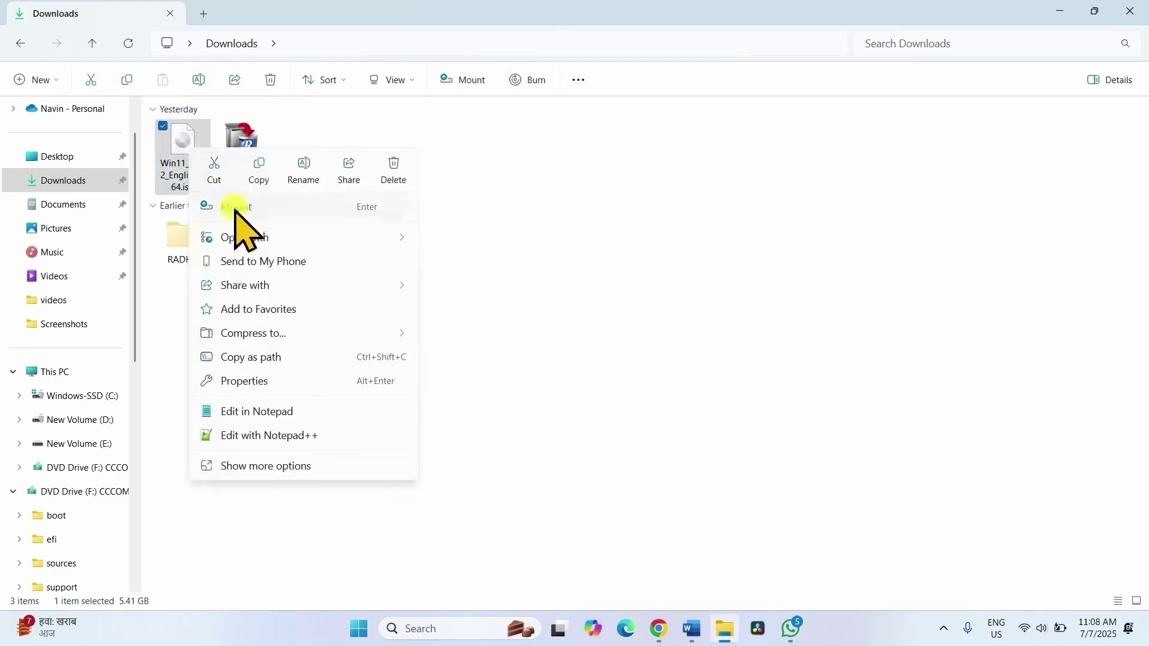
left_click(235, 207)
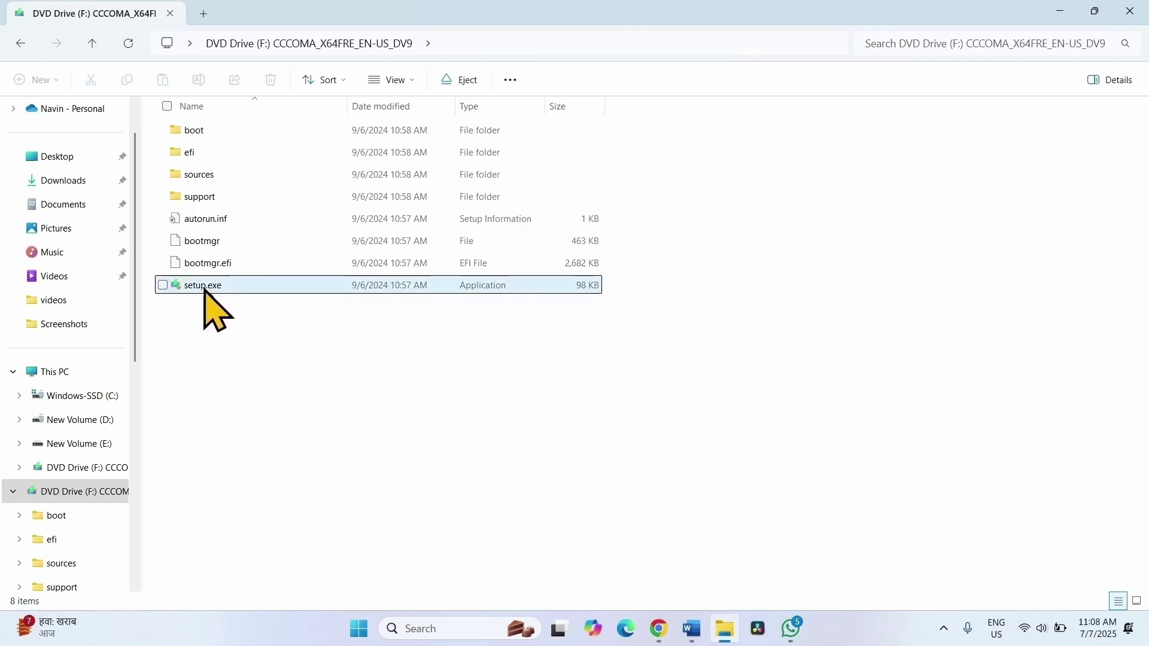
right_click(204, 285)
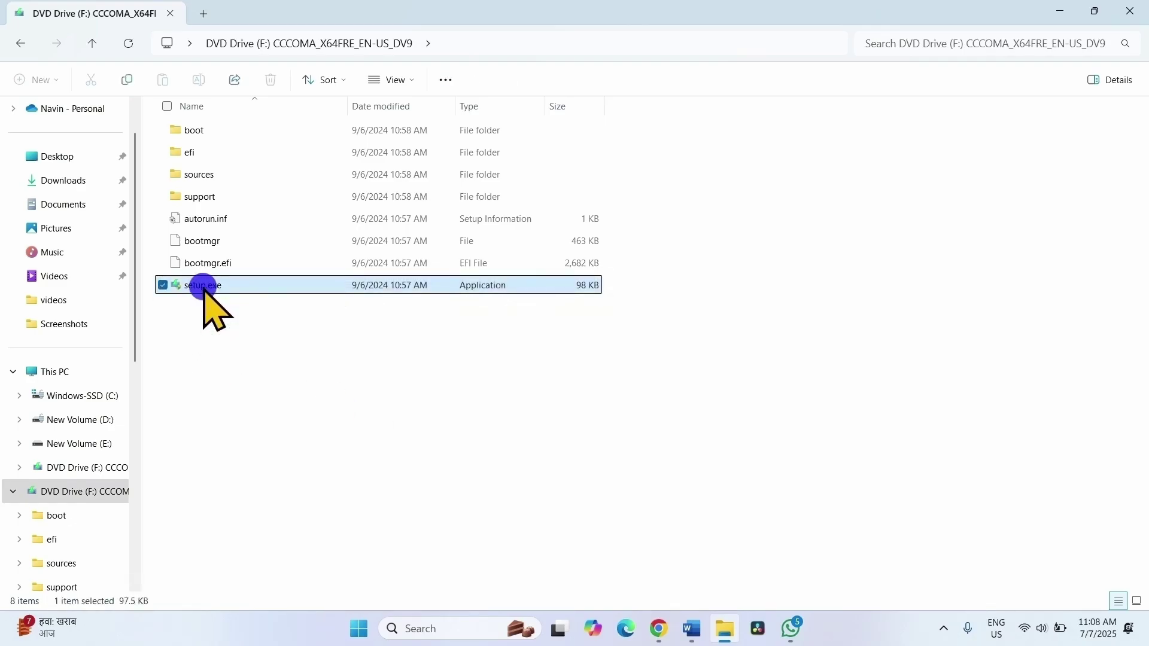
left_click(256, 225)
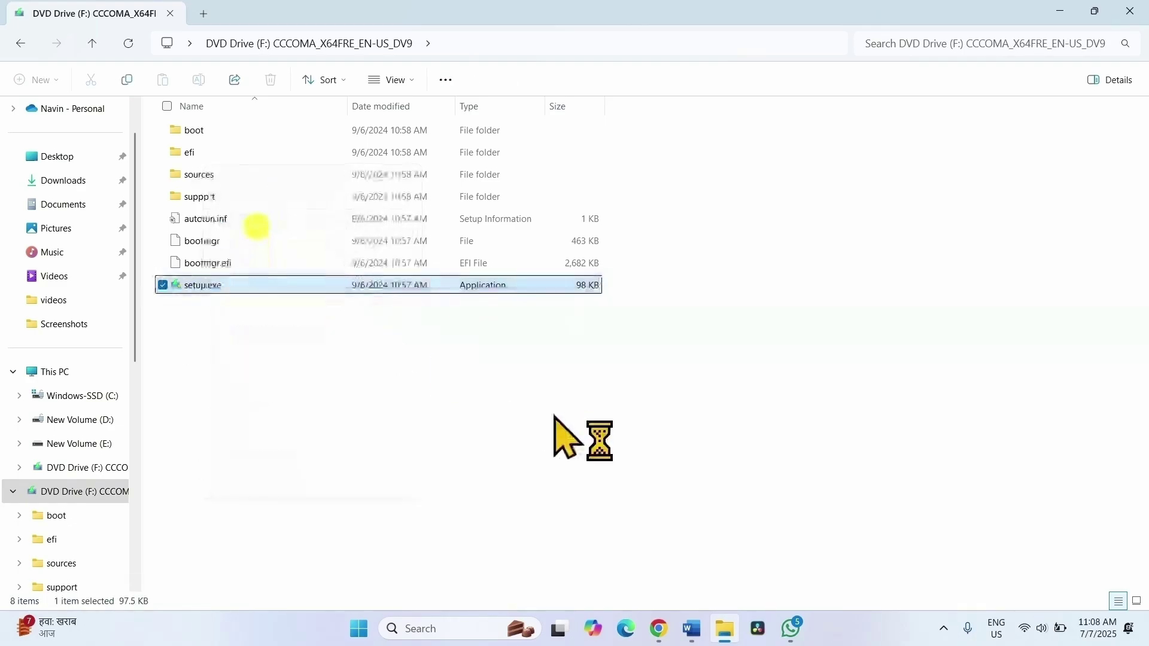
left_click(476, 477)
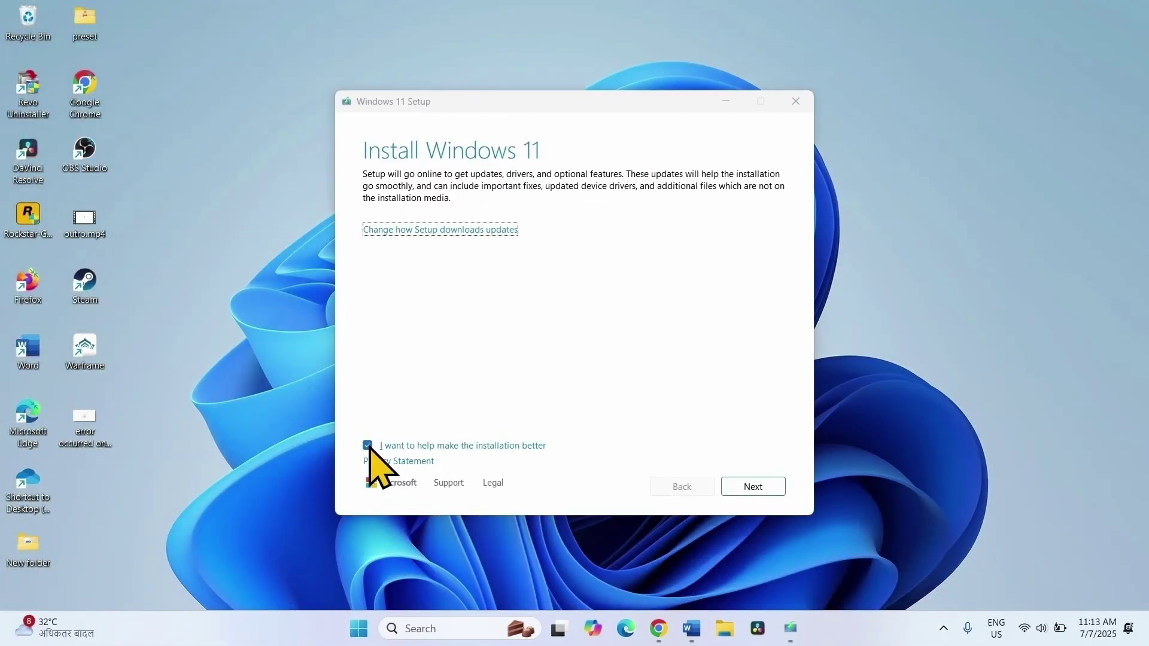
Uncheck 'I want to help make the installation better', proceed through the update check, and accept the license terms.
left_click(369, 446)
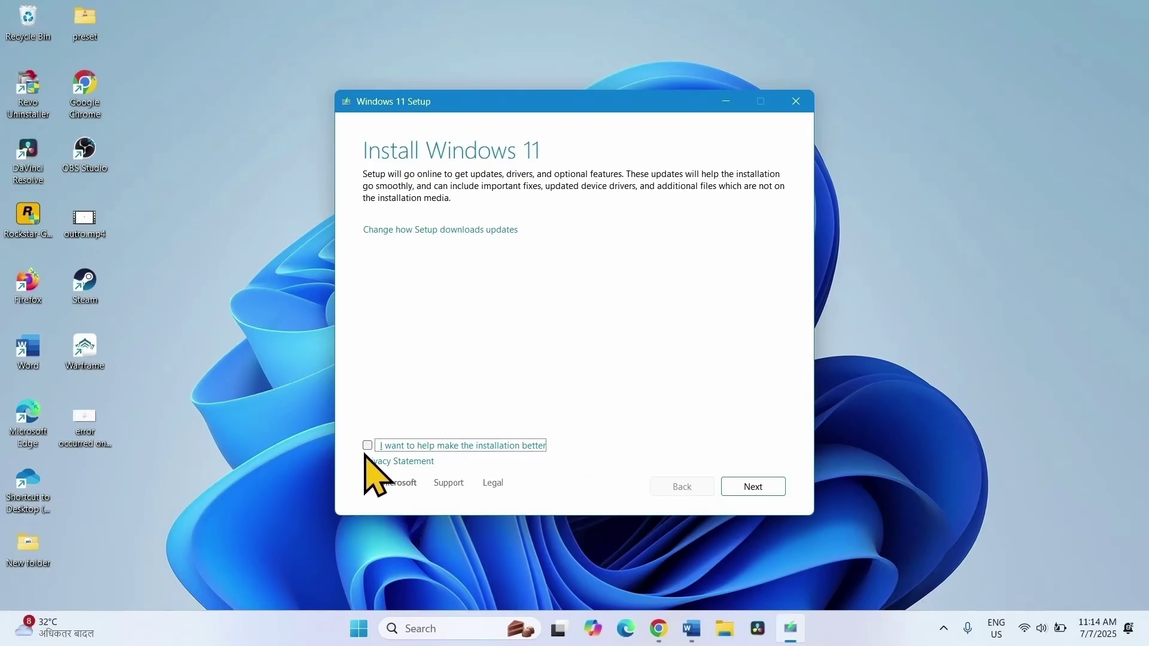
left_click(760, 487)
left_click(766, 487)
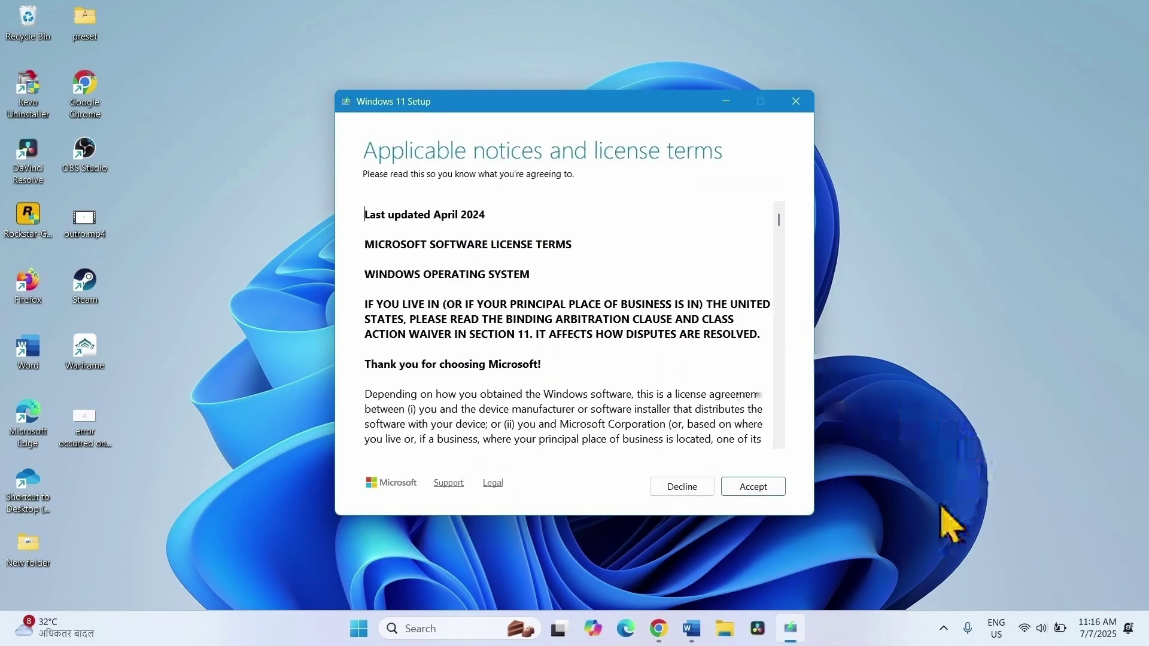
left_click(755, 487)
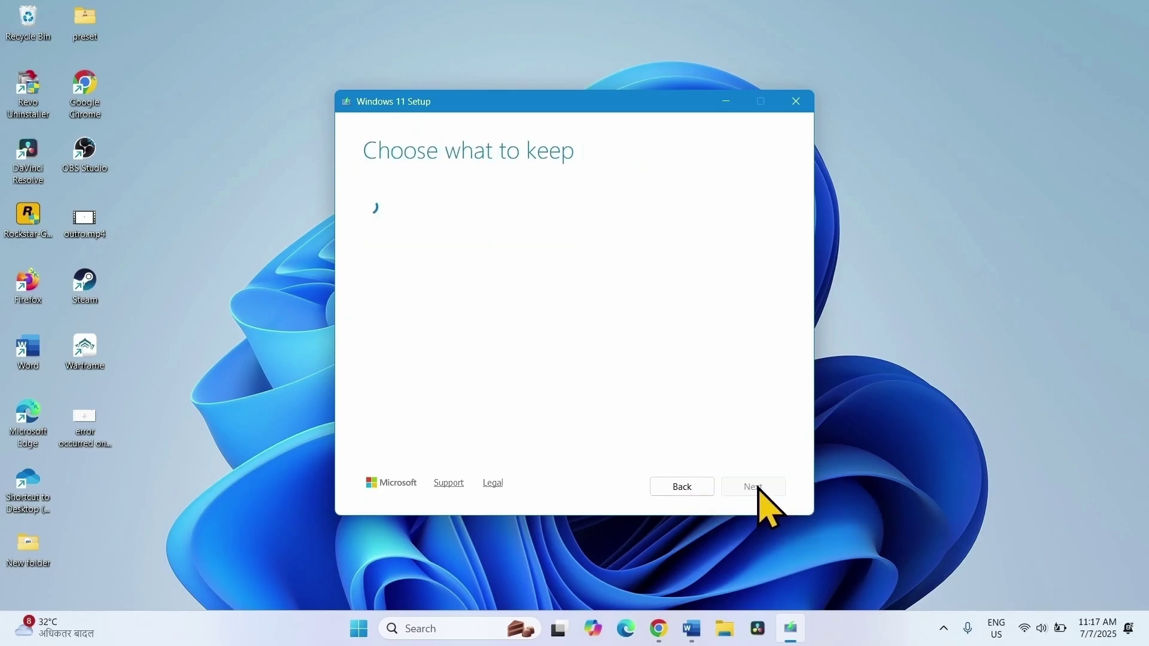